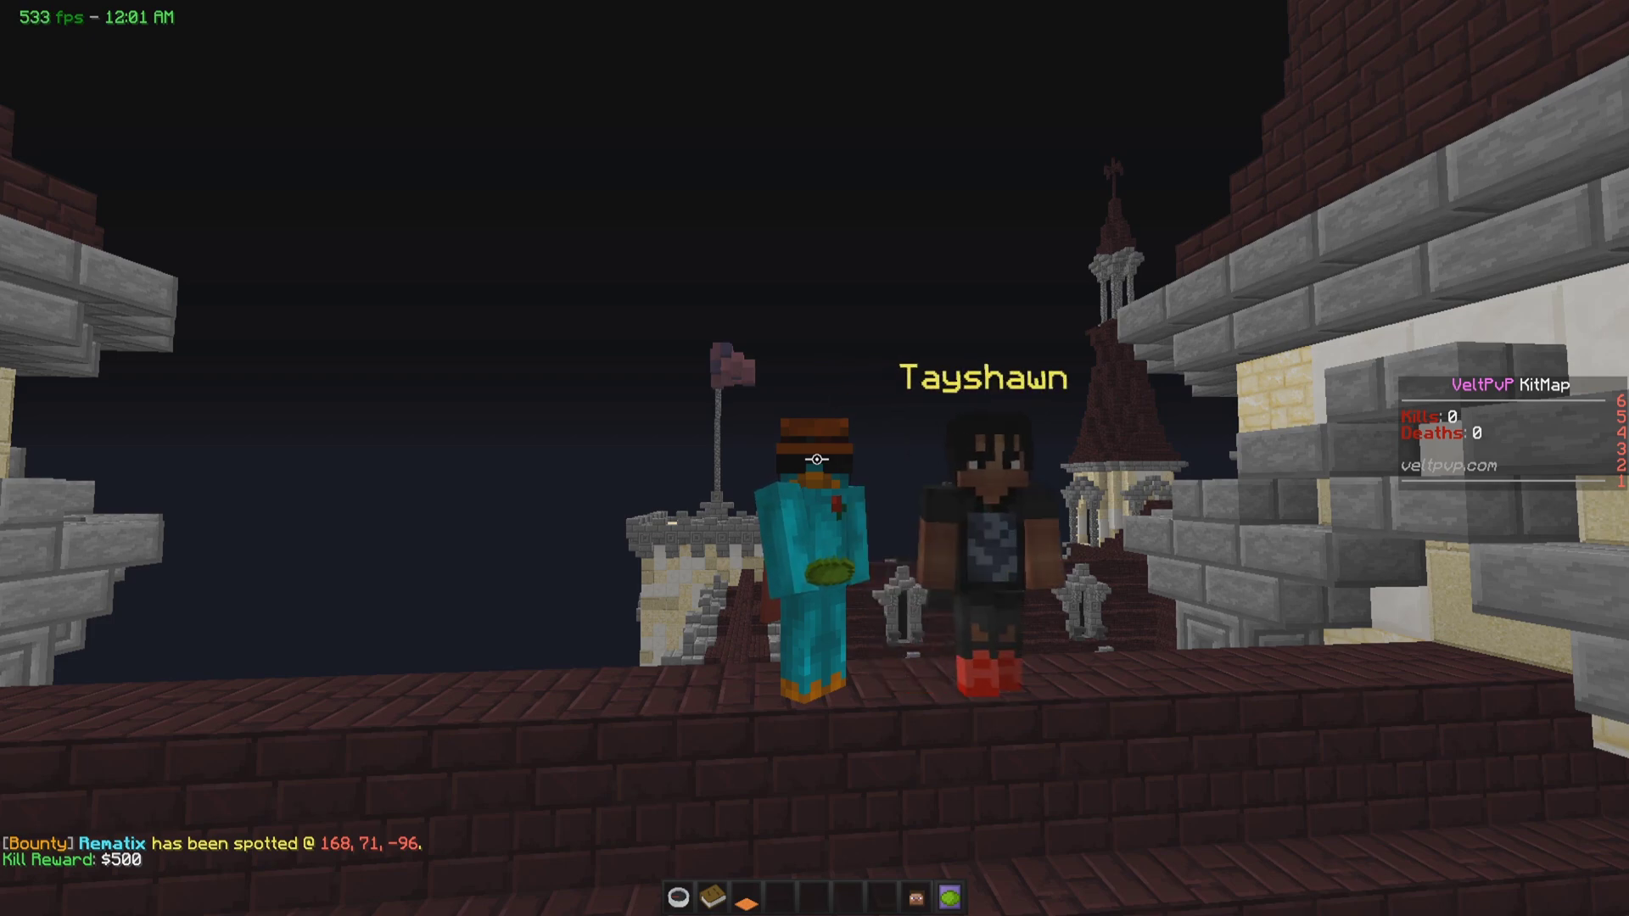
key(t)
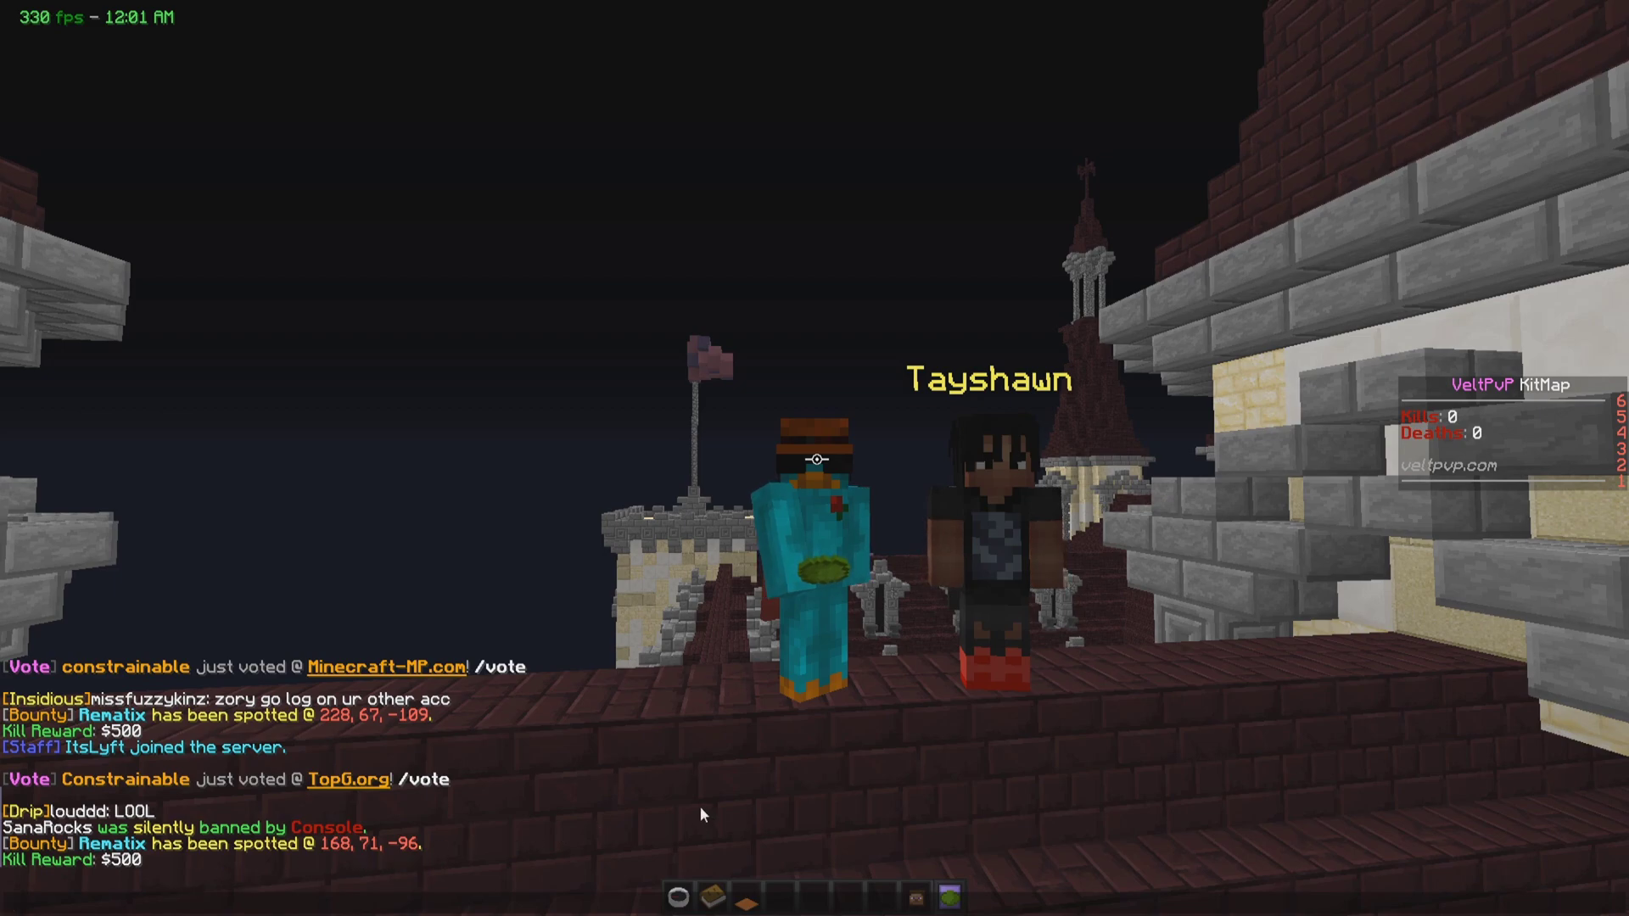
key(Escape)
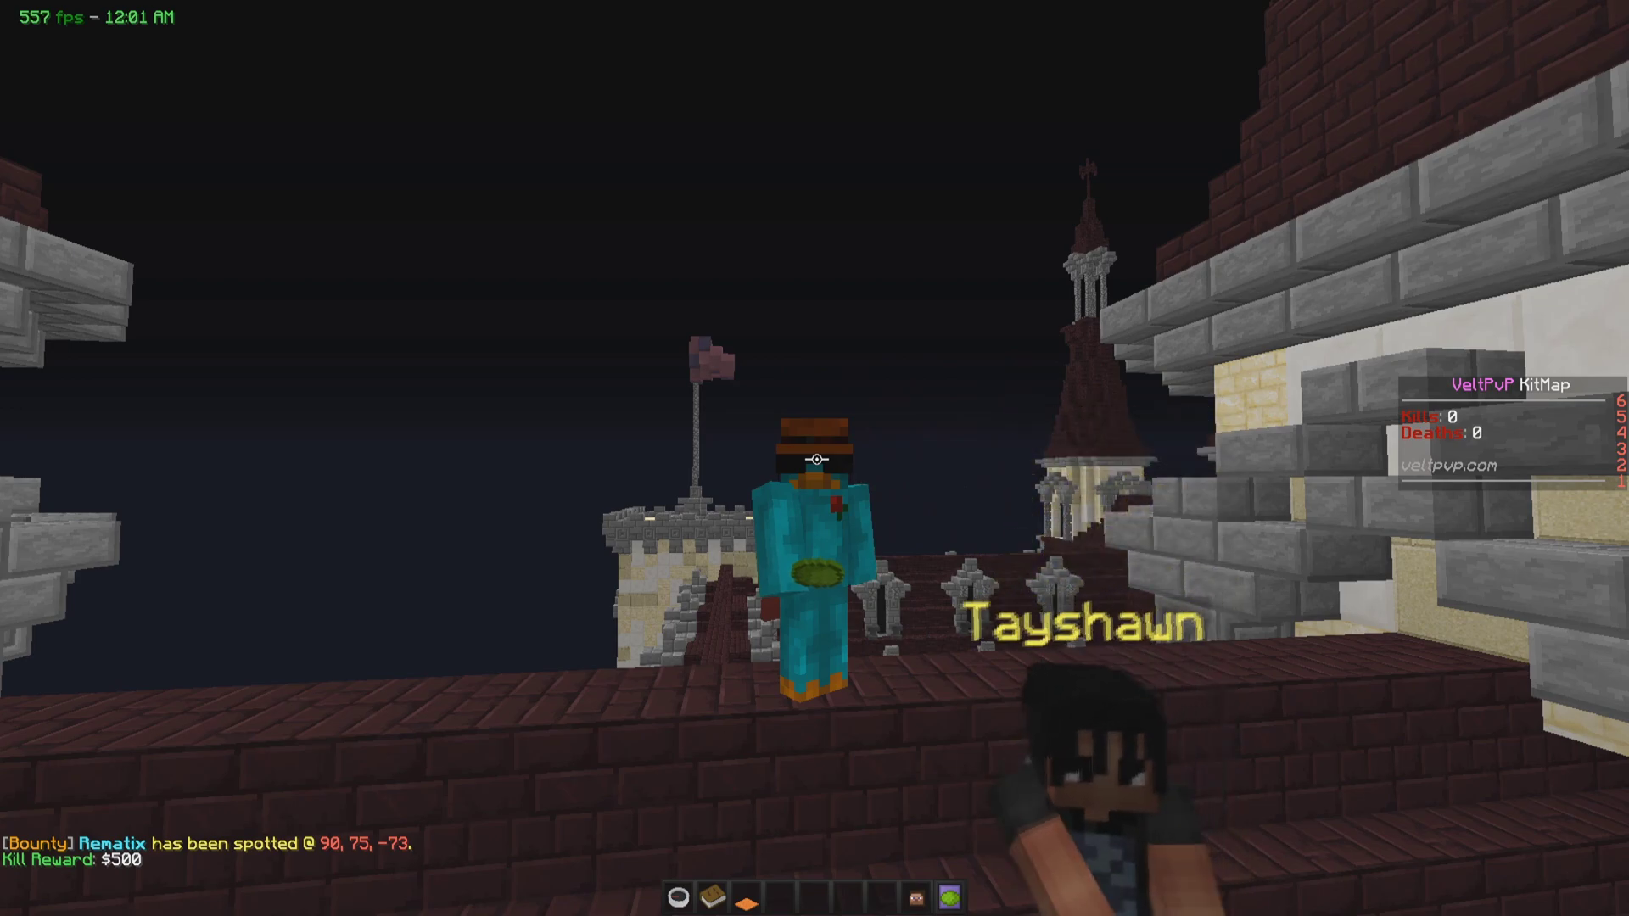
key(Escape)
click(822, 433)
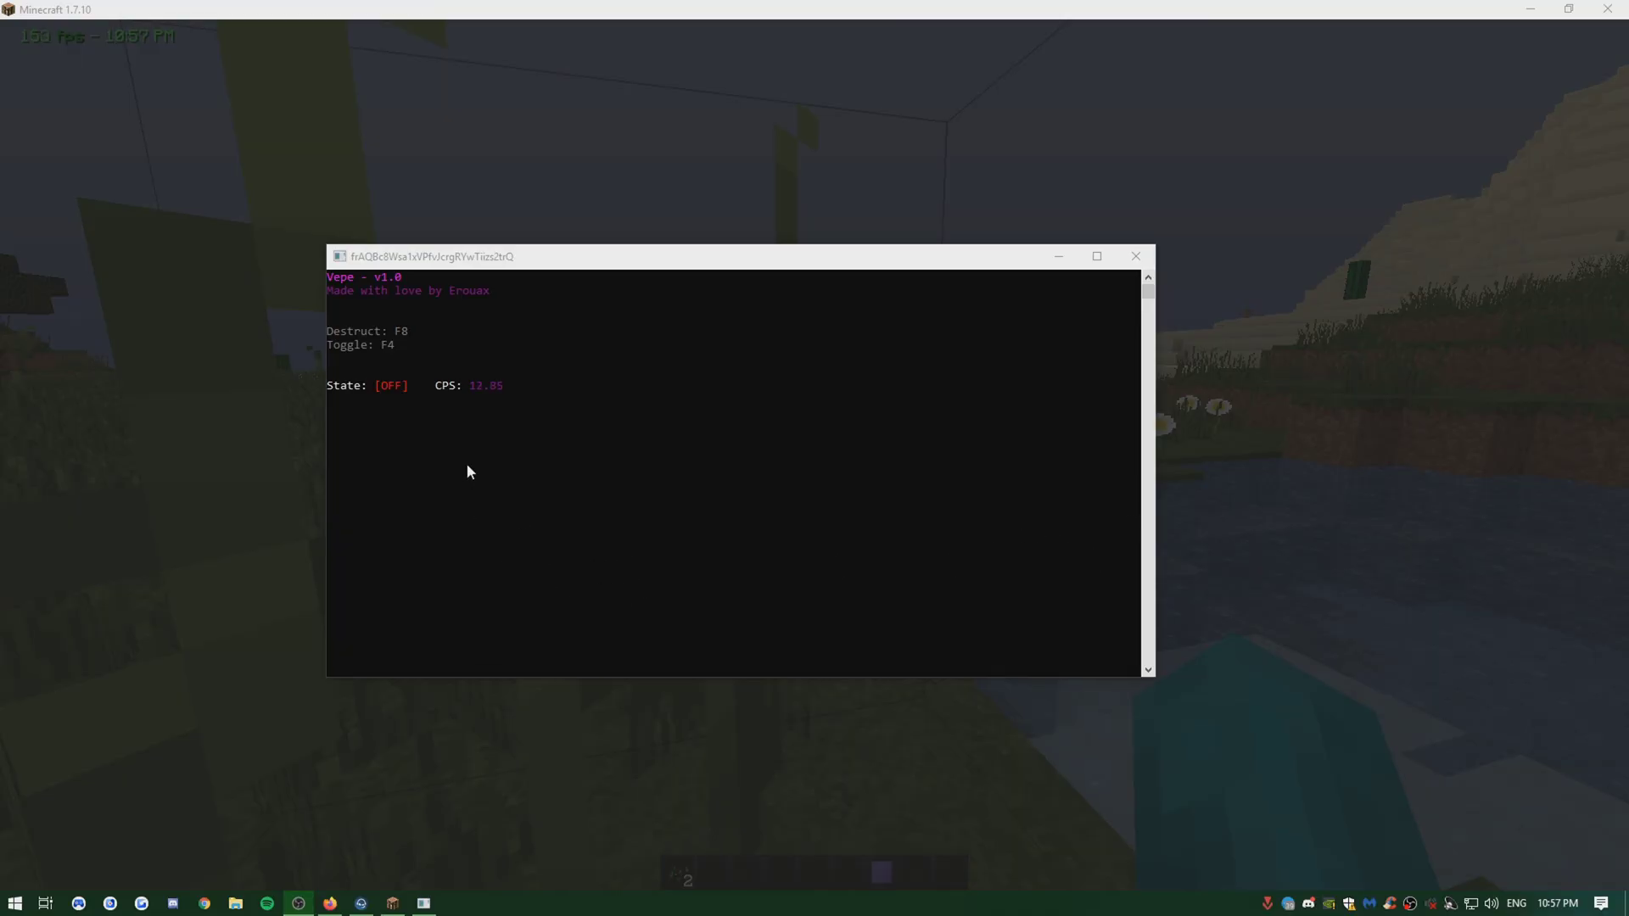
Toggle the Vepe autoclicker and test it in Minecraft by attacking while moving through the grassland.
click(497, 458)
key(F4)
click(172, 485)
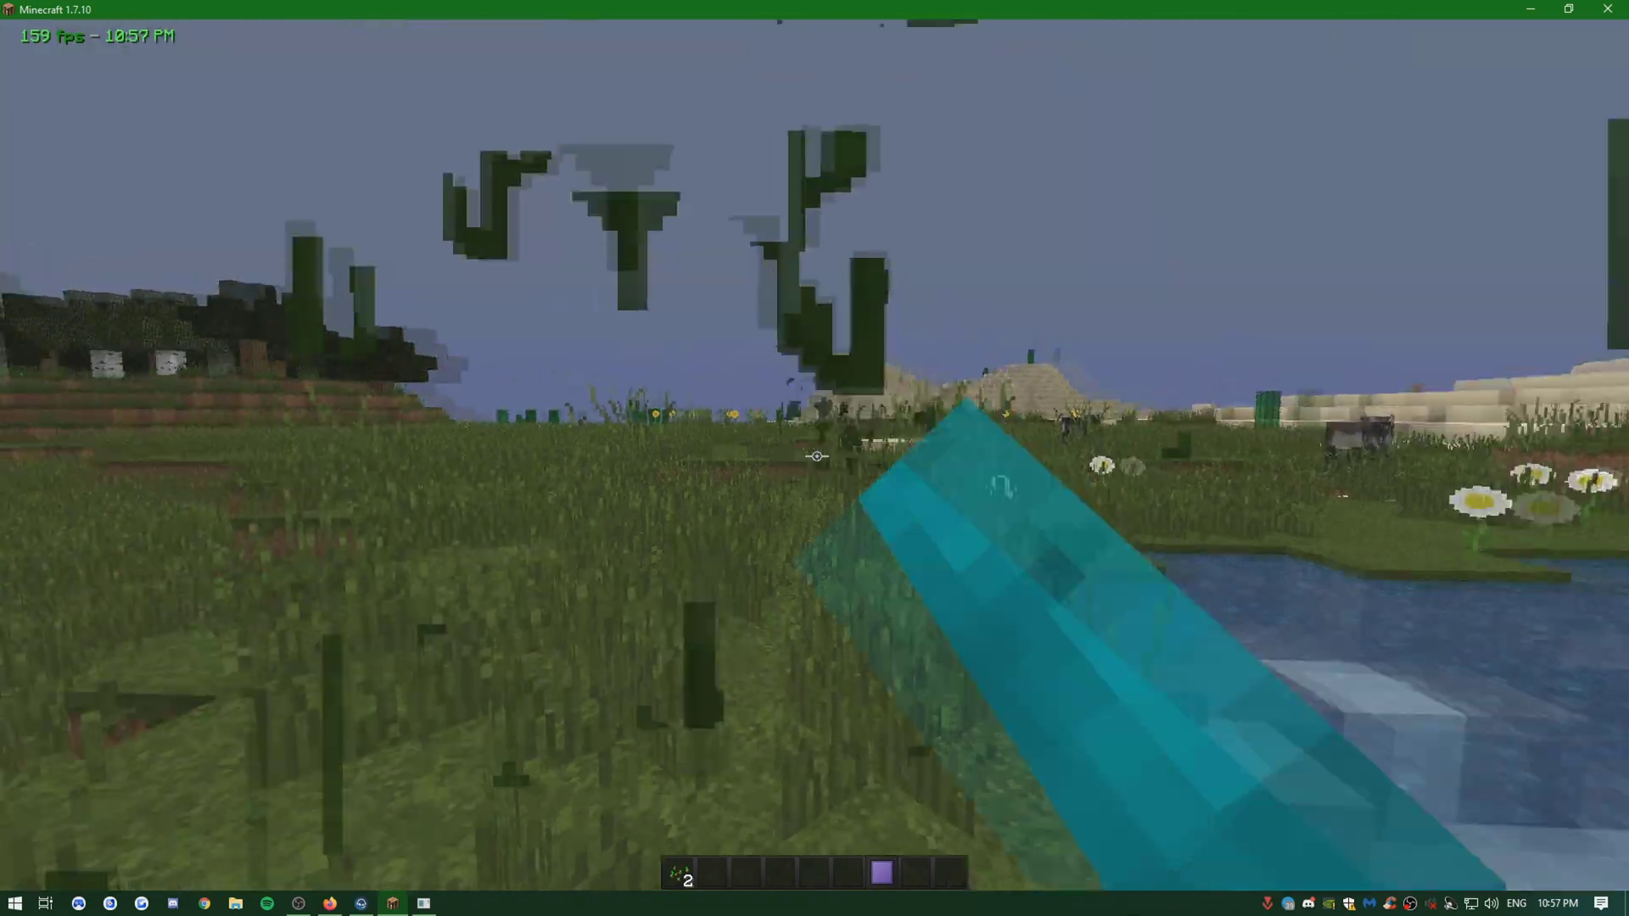
key(w)
click(816, 456)
click(816, 456)
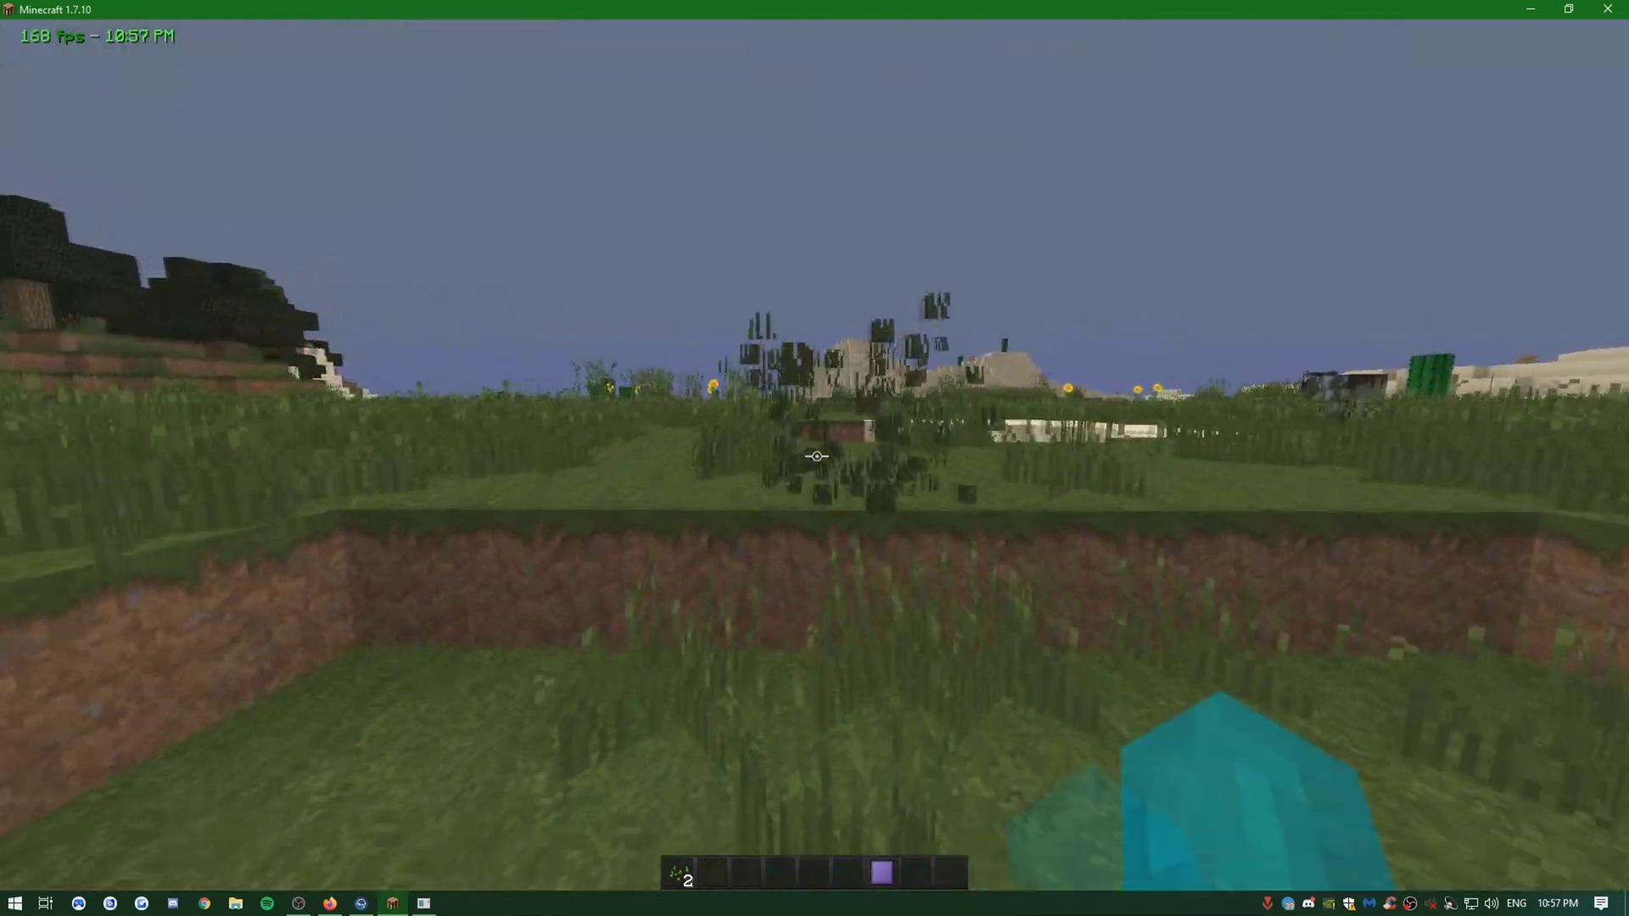
key(space)
click(816, 456)
key(w)
click(816, 457)
Bring up the Vepe console, trigger its Destruct function and resume playing in Minecraft.
click(423, 904)
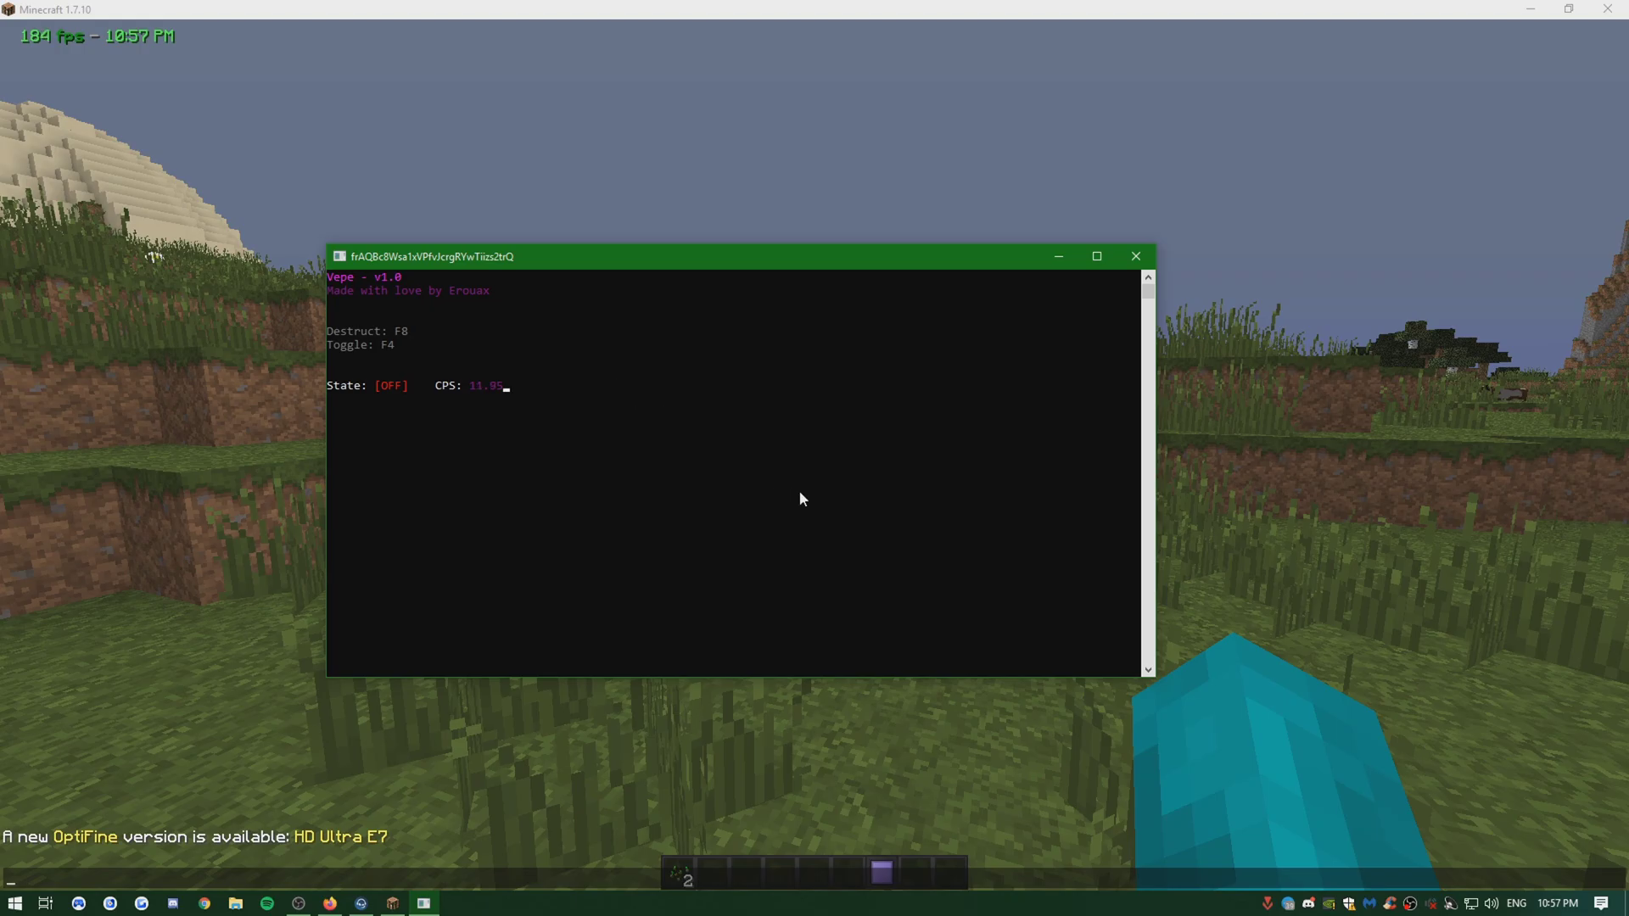
key(F8)
click(773, 491)
key(Escape)
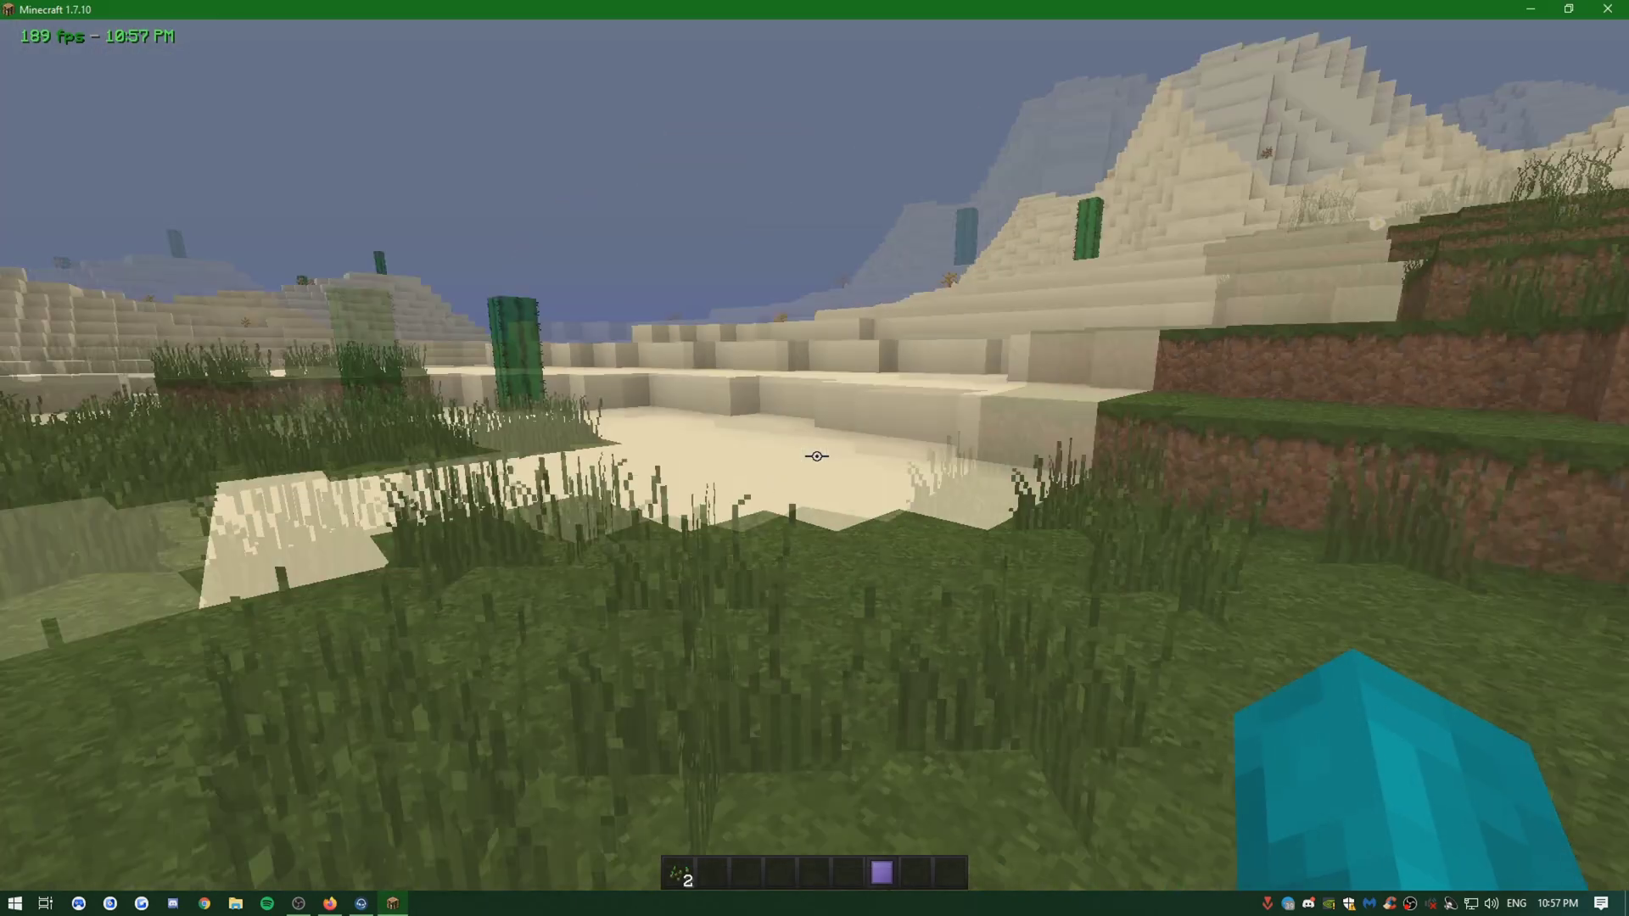
key(w)
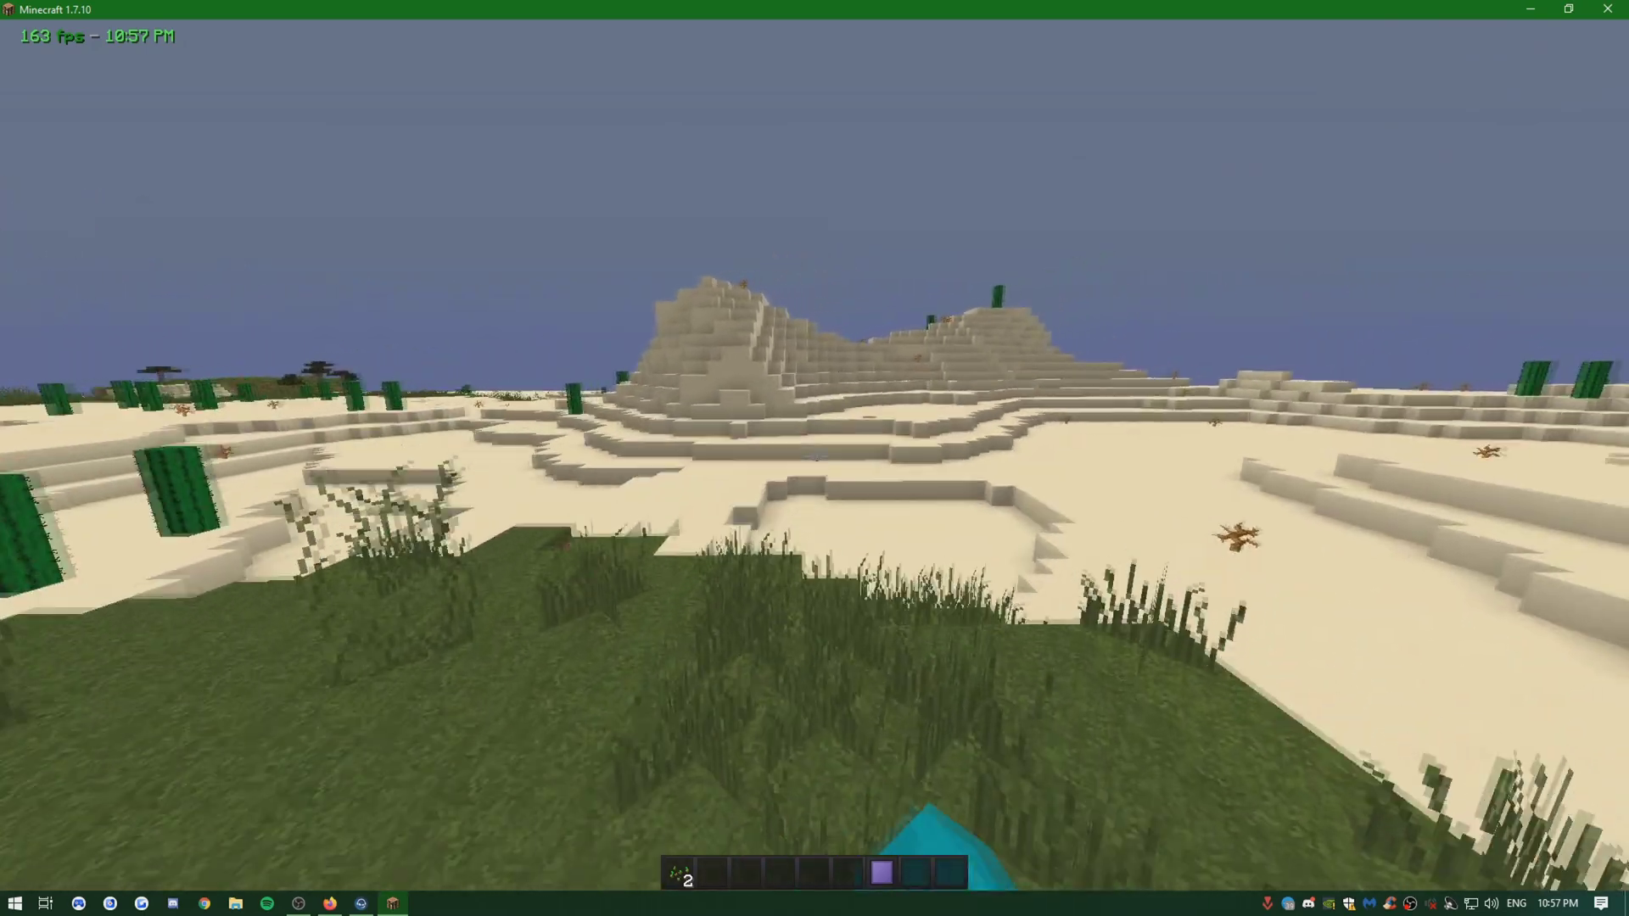
Find Spotify.exe with a Windows search for spotify and open its file location.
key(super)
text(spotify)
right_click(115, 565)
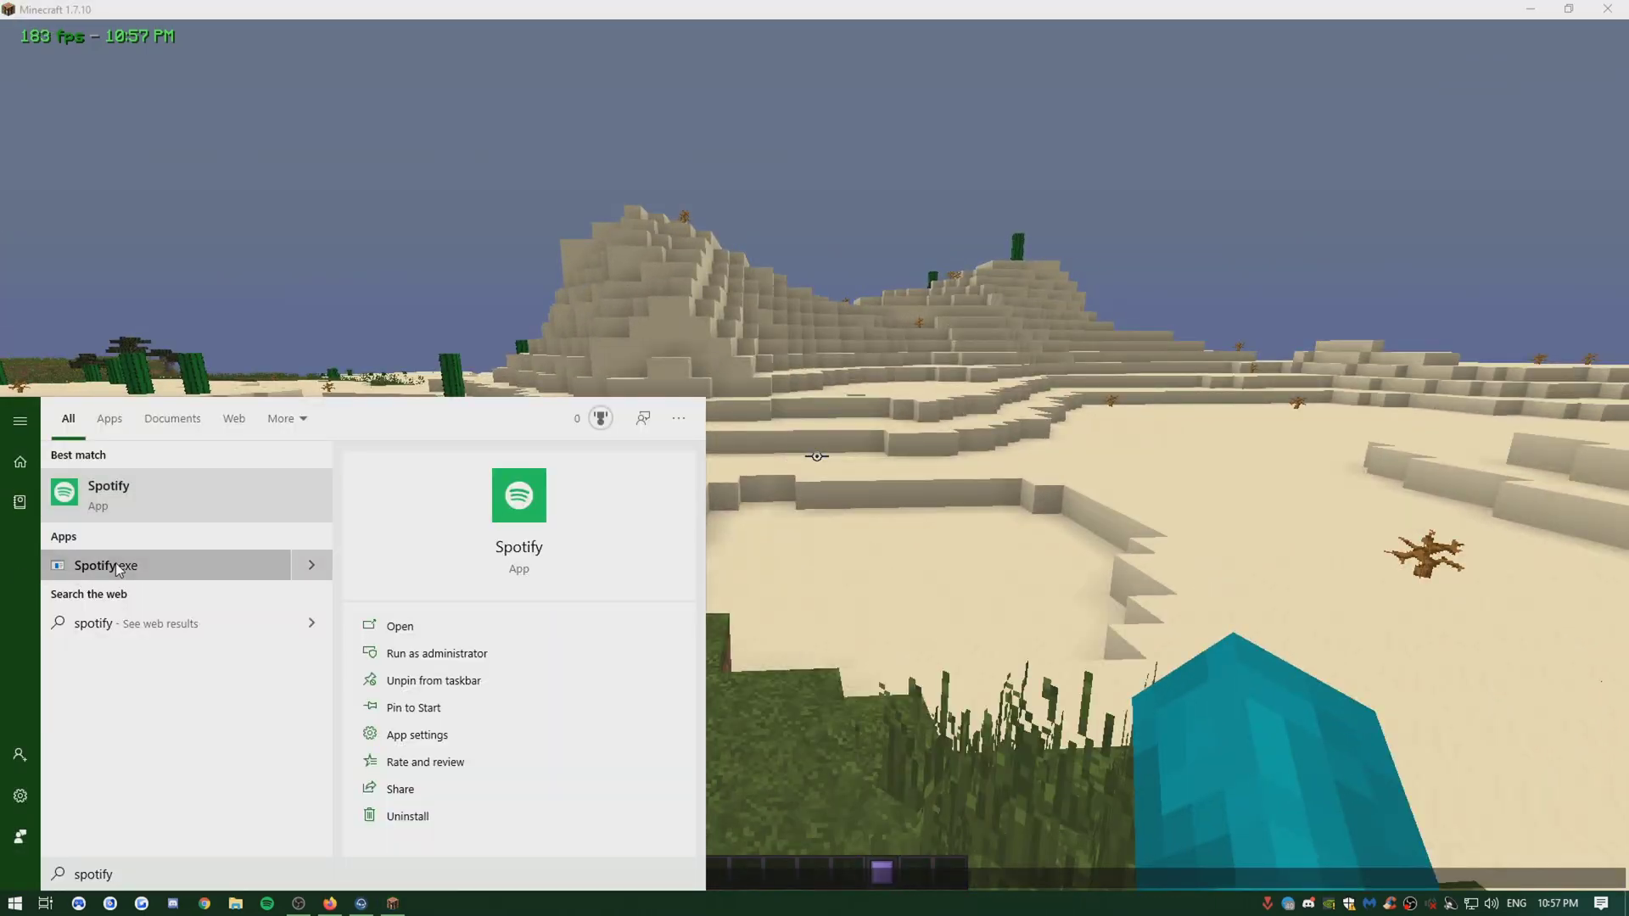
click(192, 610)
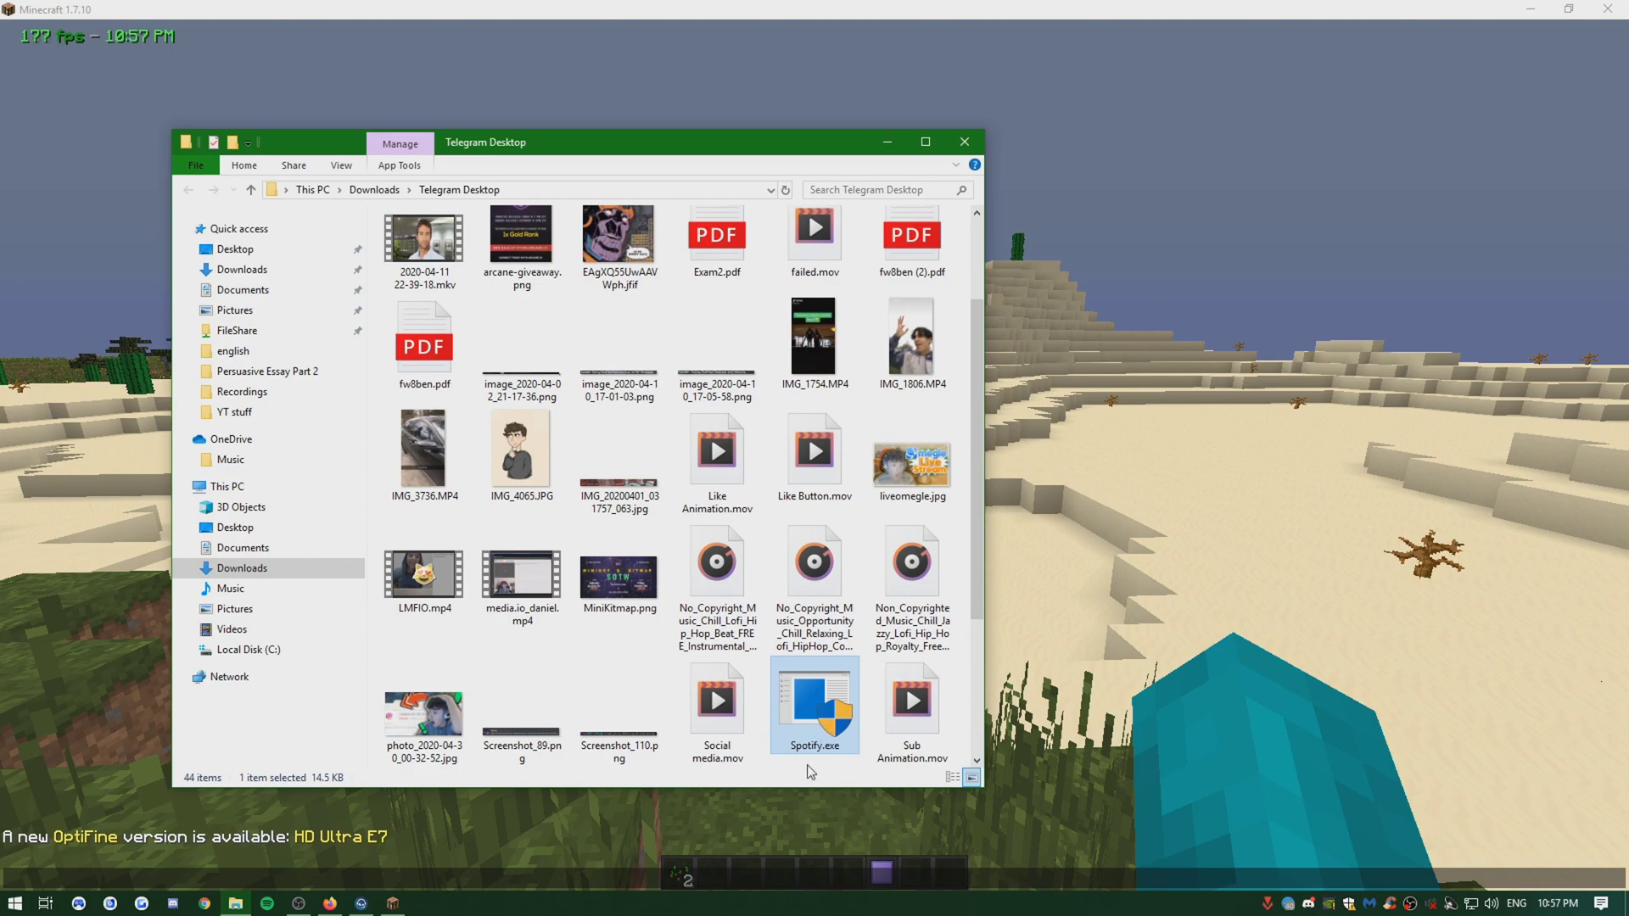
Permanently delete Spotify.exe from the Telegram Desktop folder and close the folder window.
key(shift+Delete)
click(878, 521)
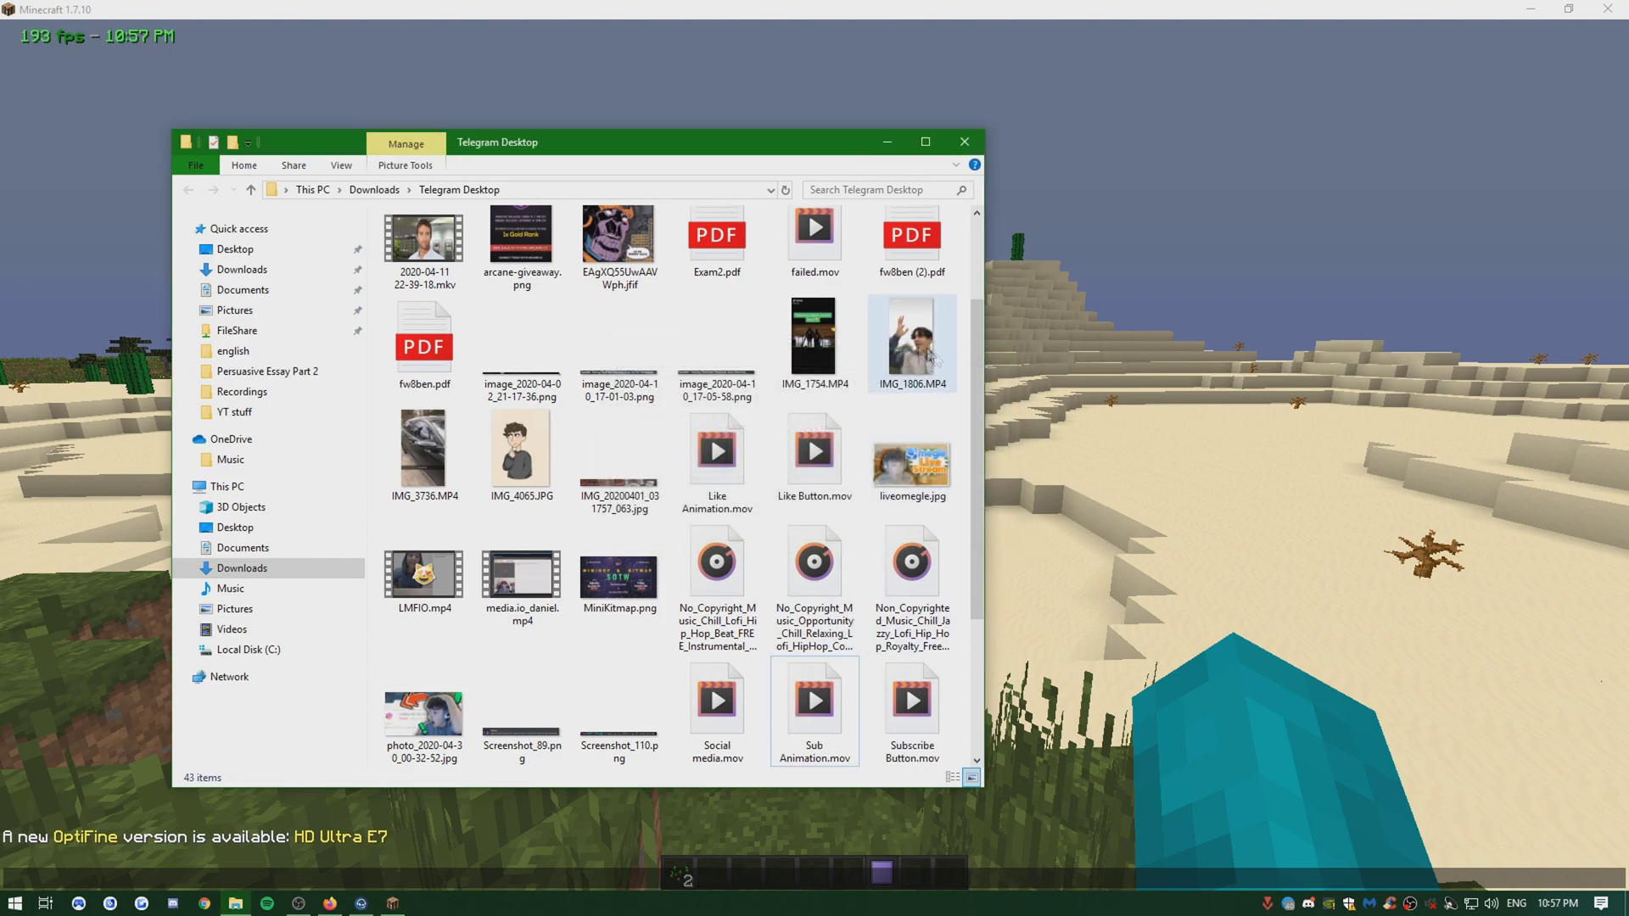
click(964, 142)
In Process Hacker, filter the processes by expl and open explorer.exe's memory properties with free regions shown.
text(e)
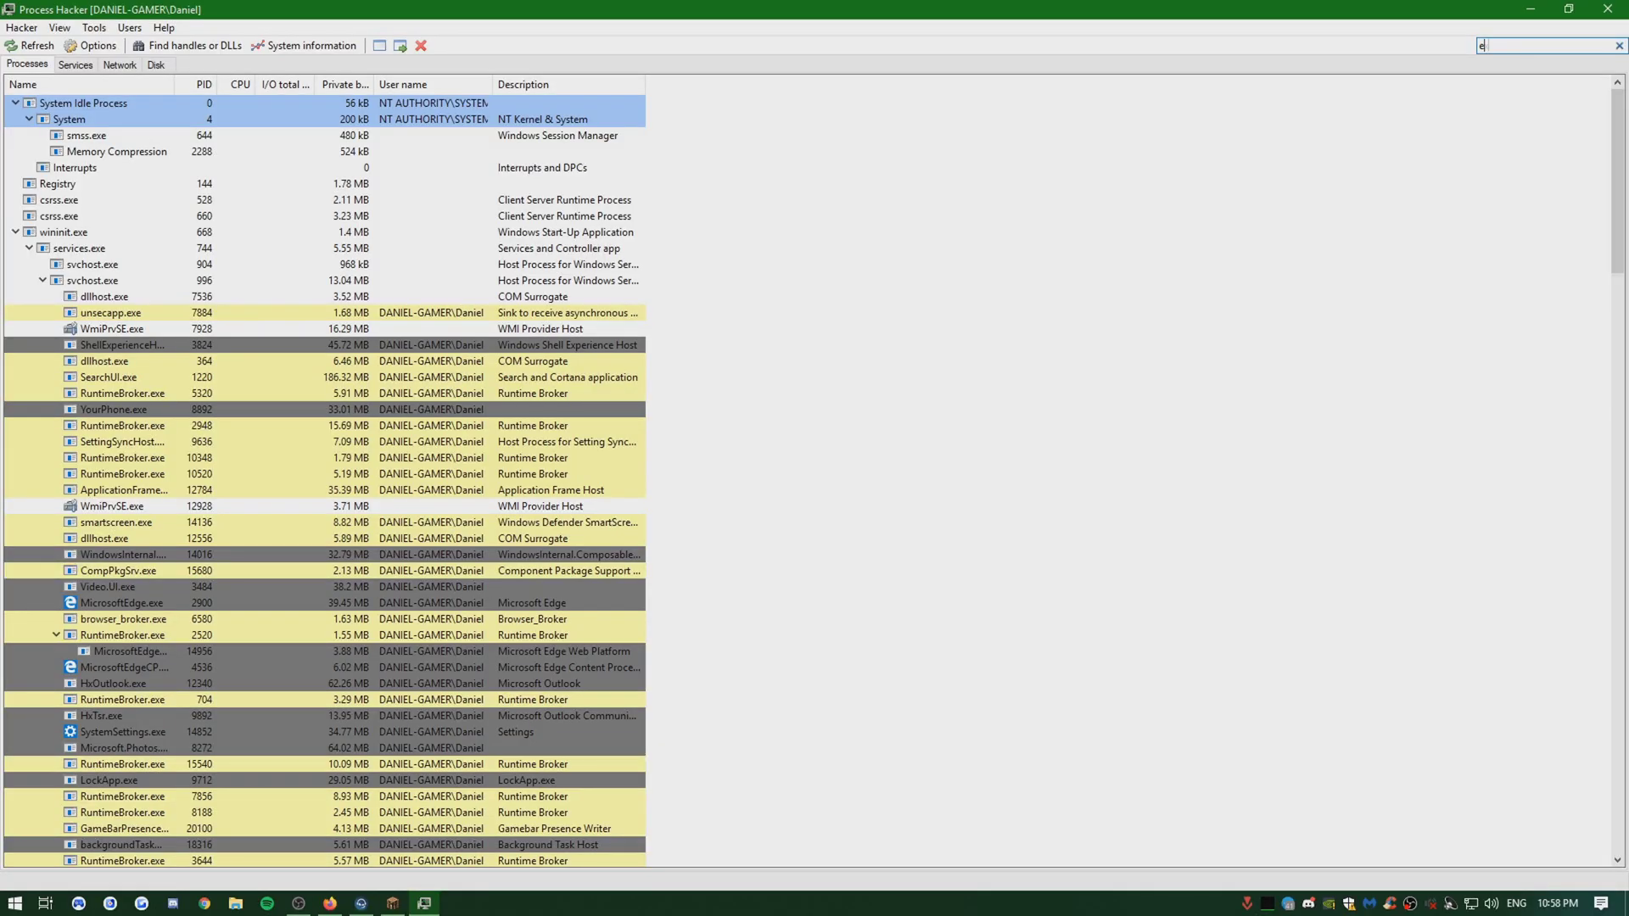
text(xpl)
double_click(422, 102)
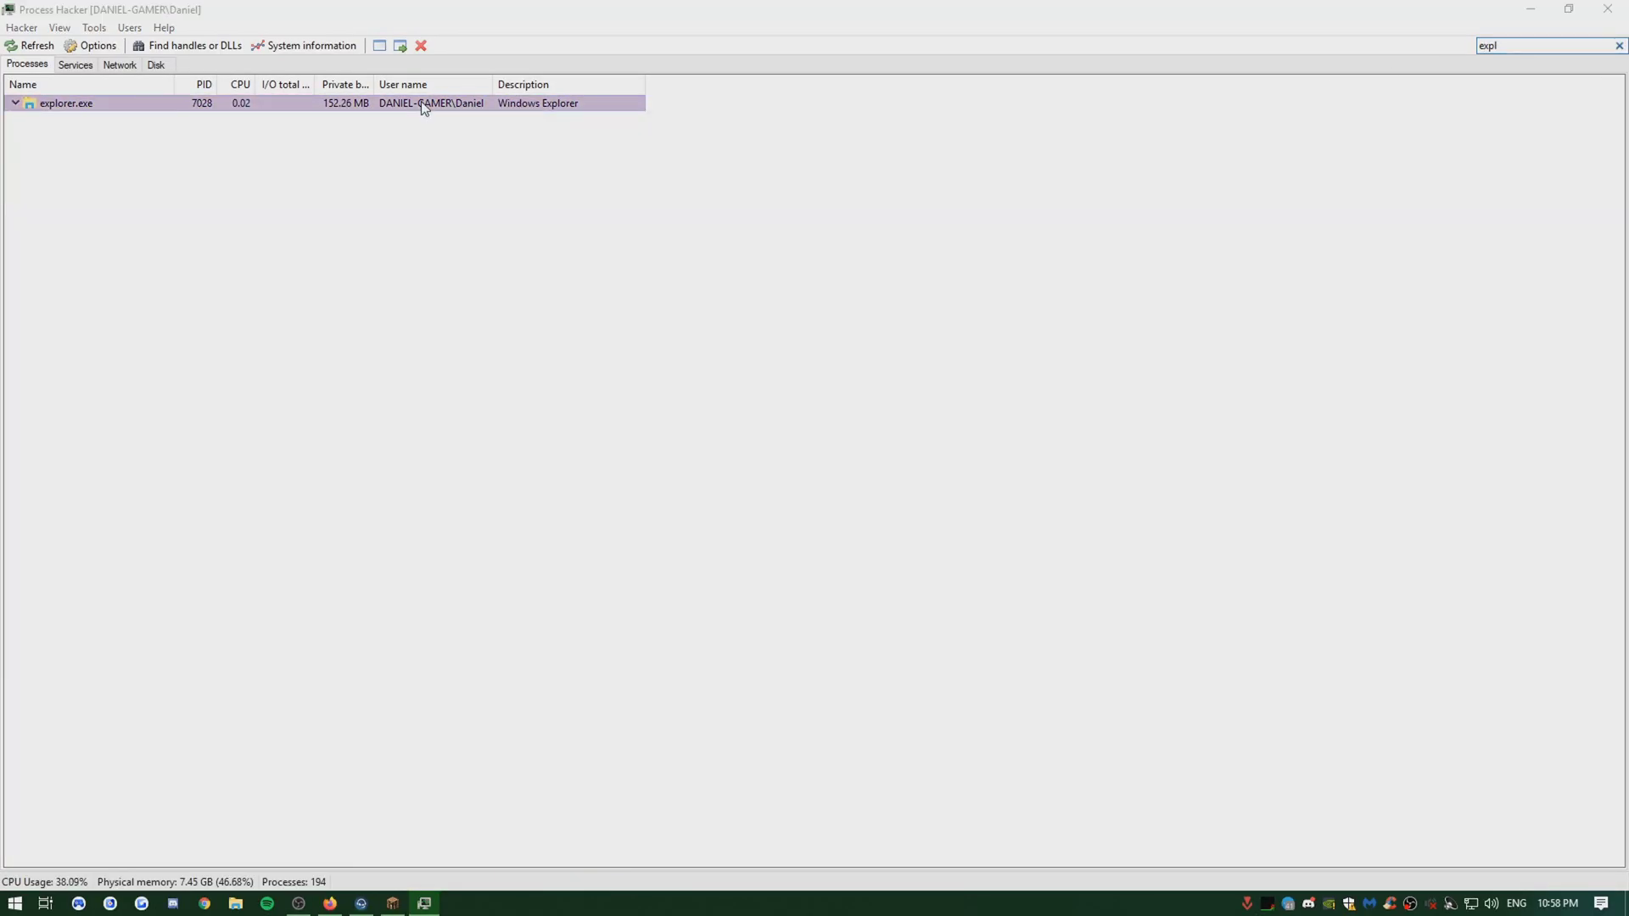
click(244, 259)
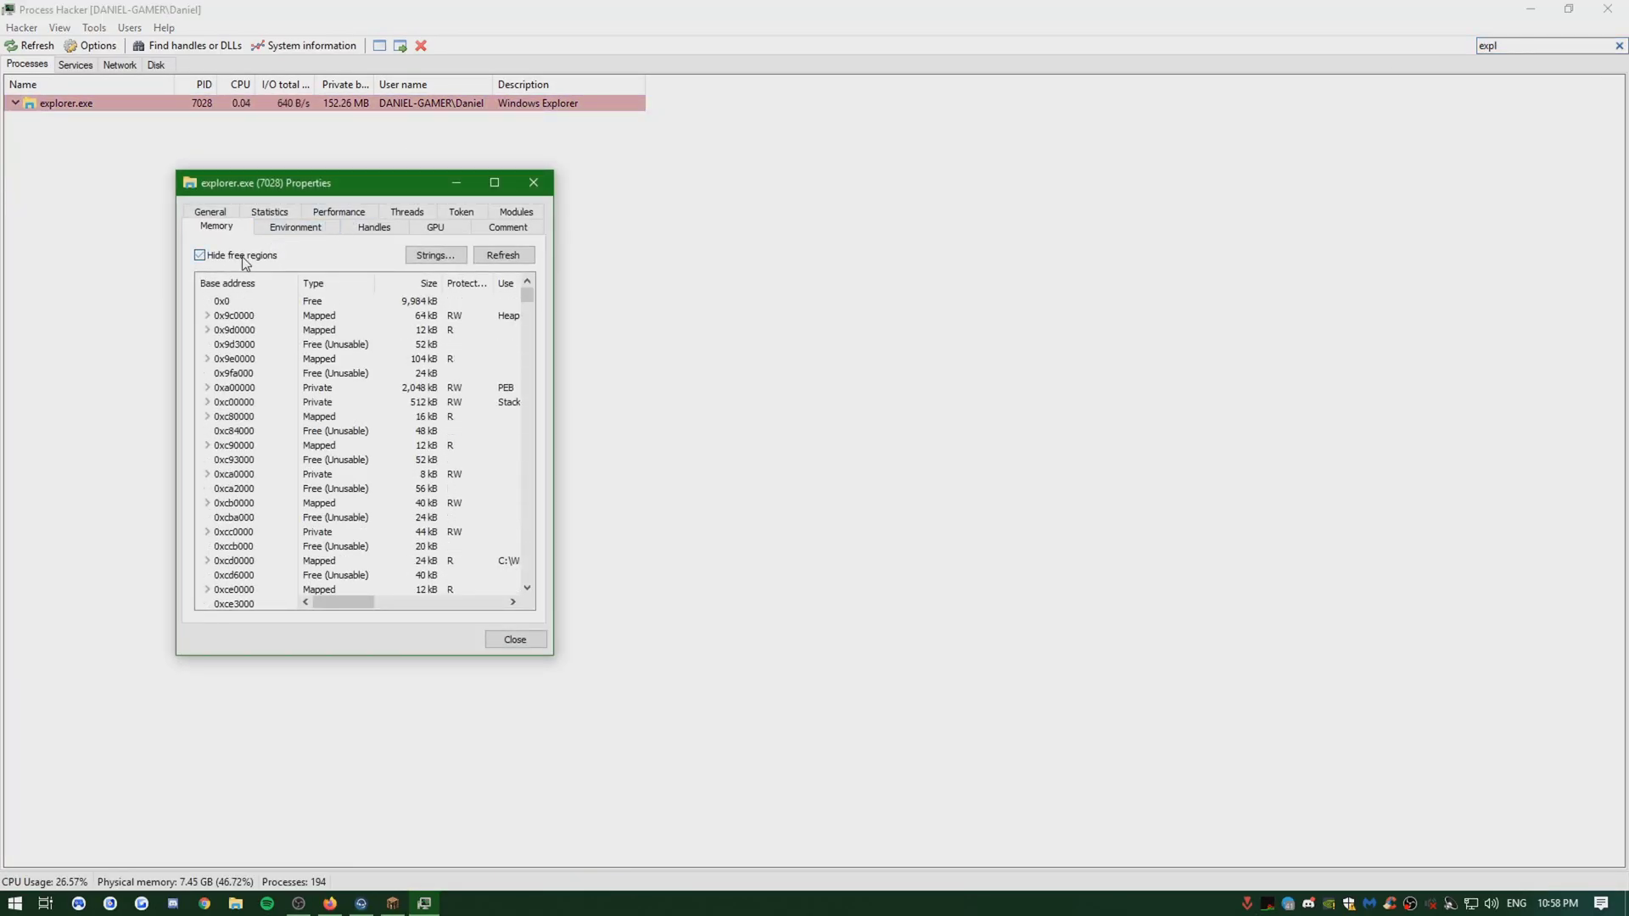
Search explorer.exe's private, image and mapped memory for strings of minimum length 4 and filter the results case-insensitively for pcaclient.
click(435, 255)
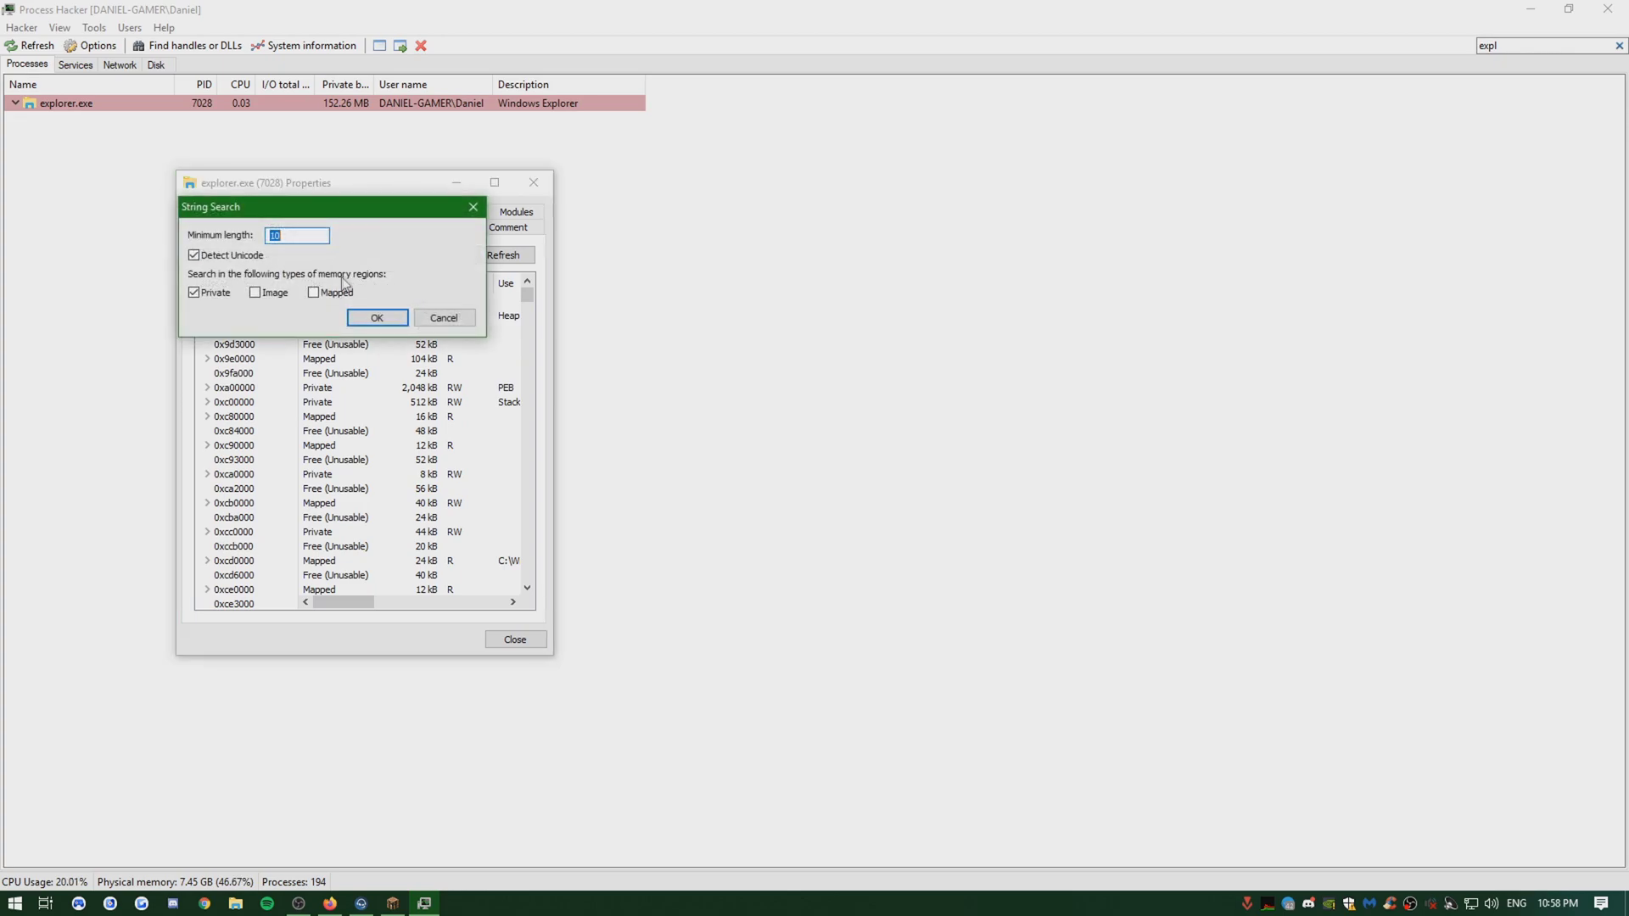
click(379, 320)
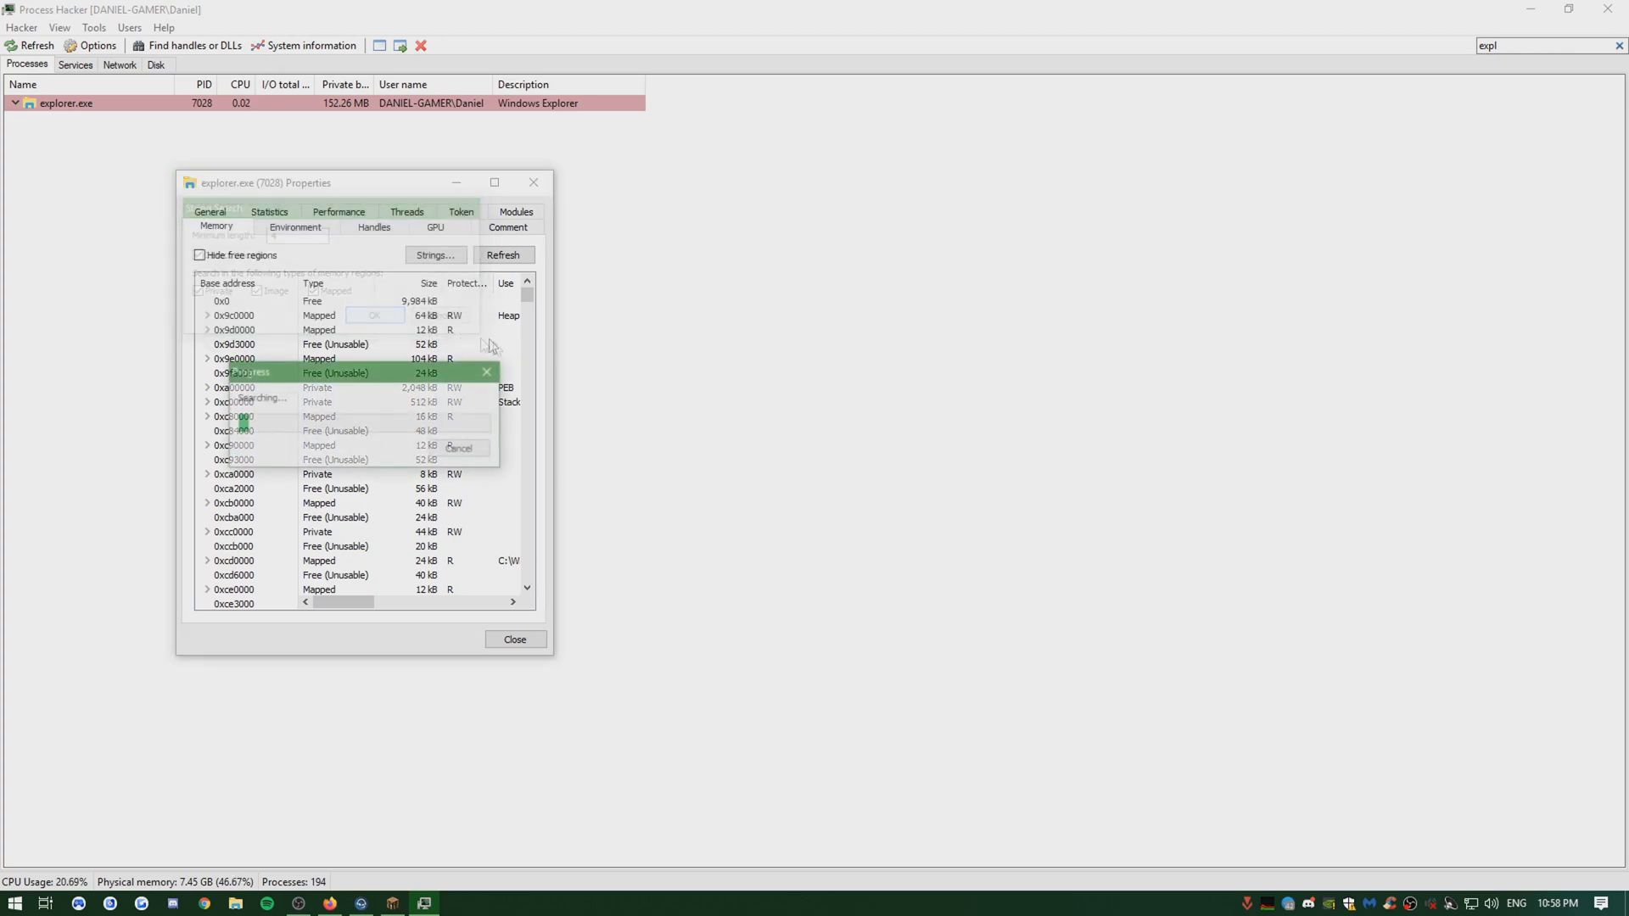
click(339, 704)
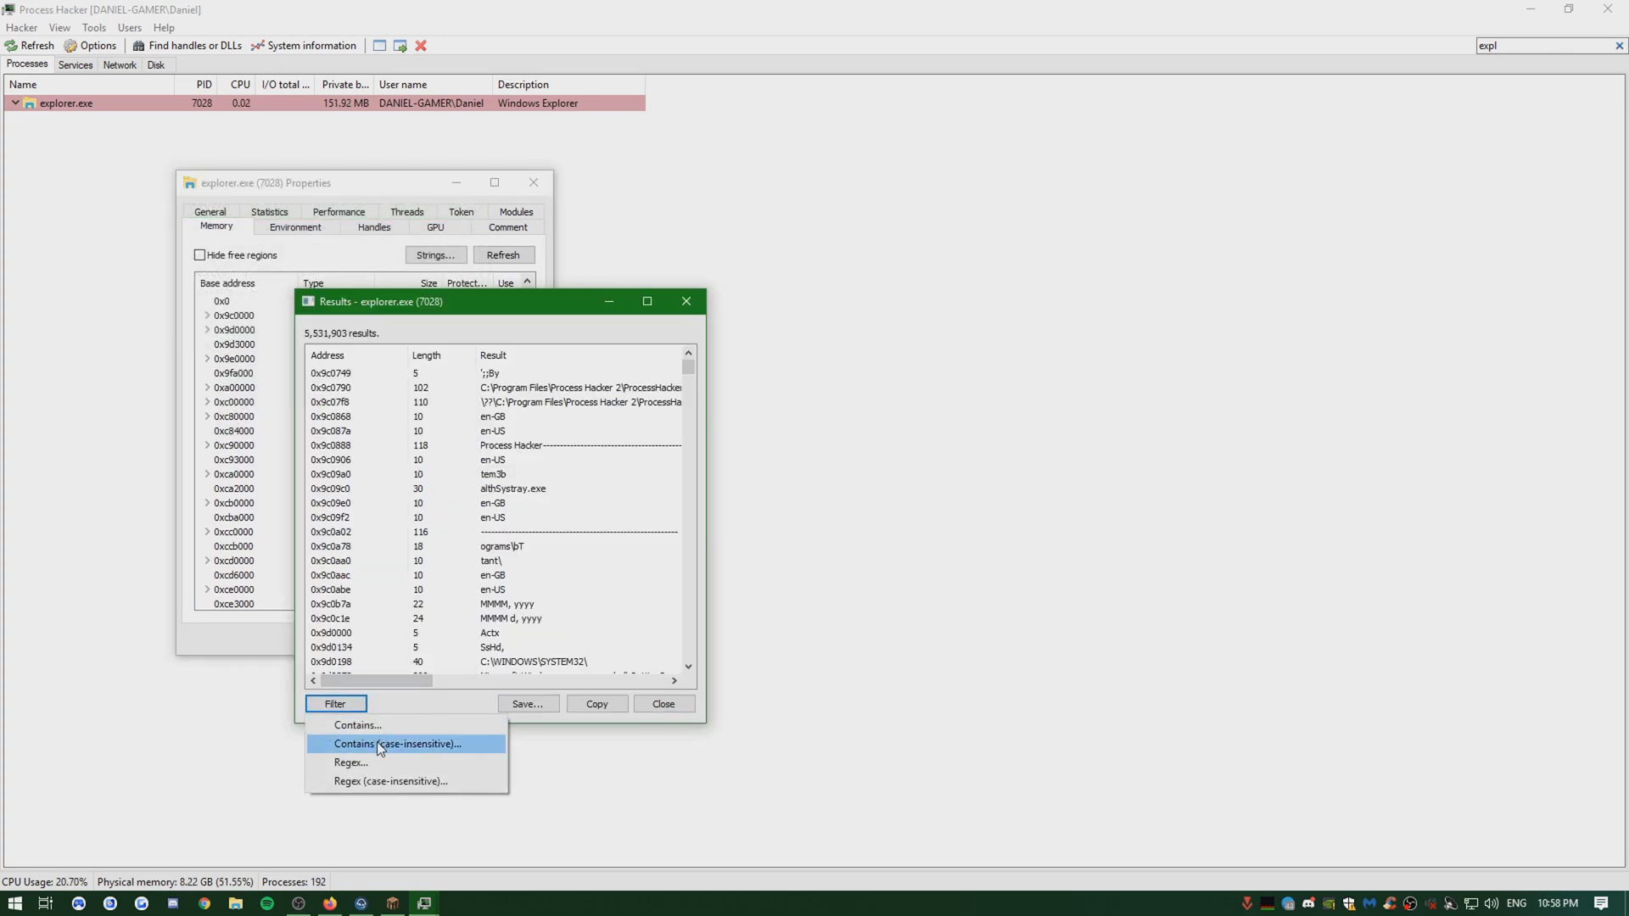
click(379, 744)
text(pvsv)
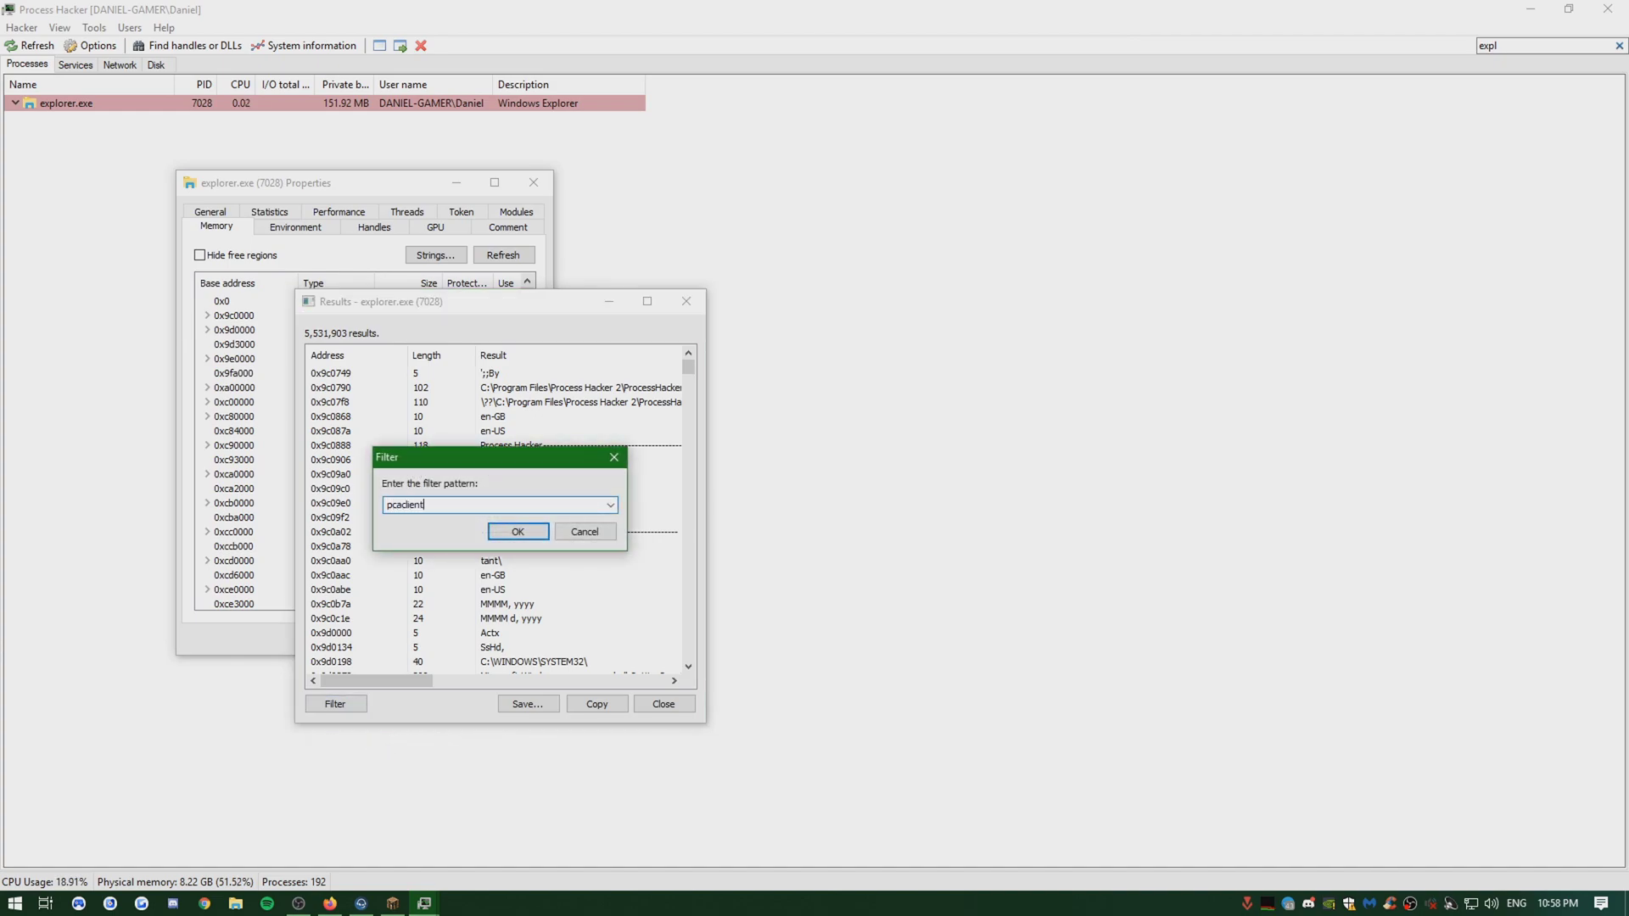
text(lient)
key(Return)
Save the filtered results as Search results.txt in Downloads, replacing the existing file, and open it in Notepad.
click(542, 721)
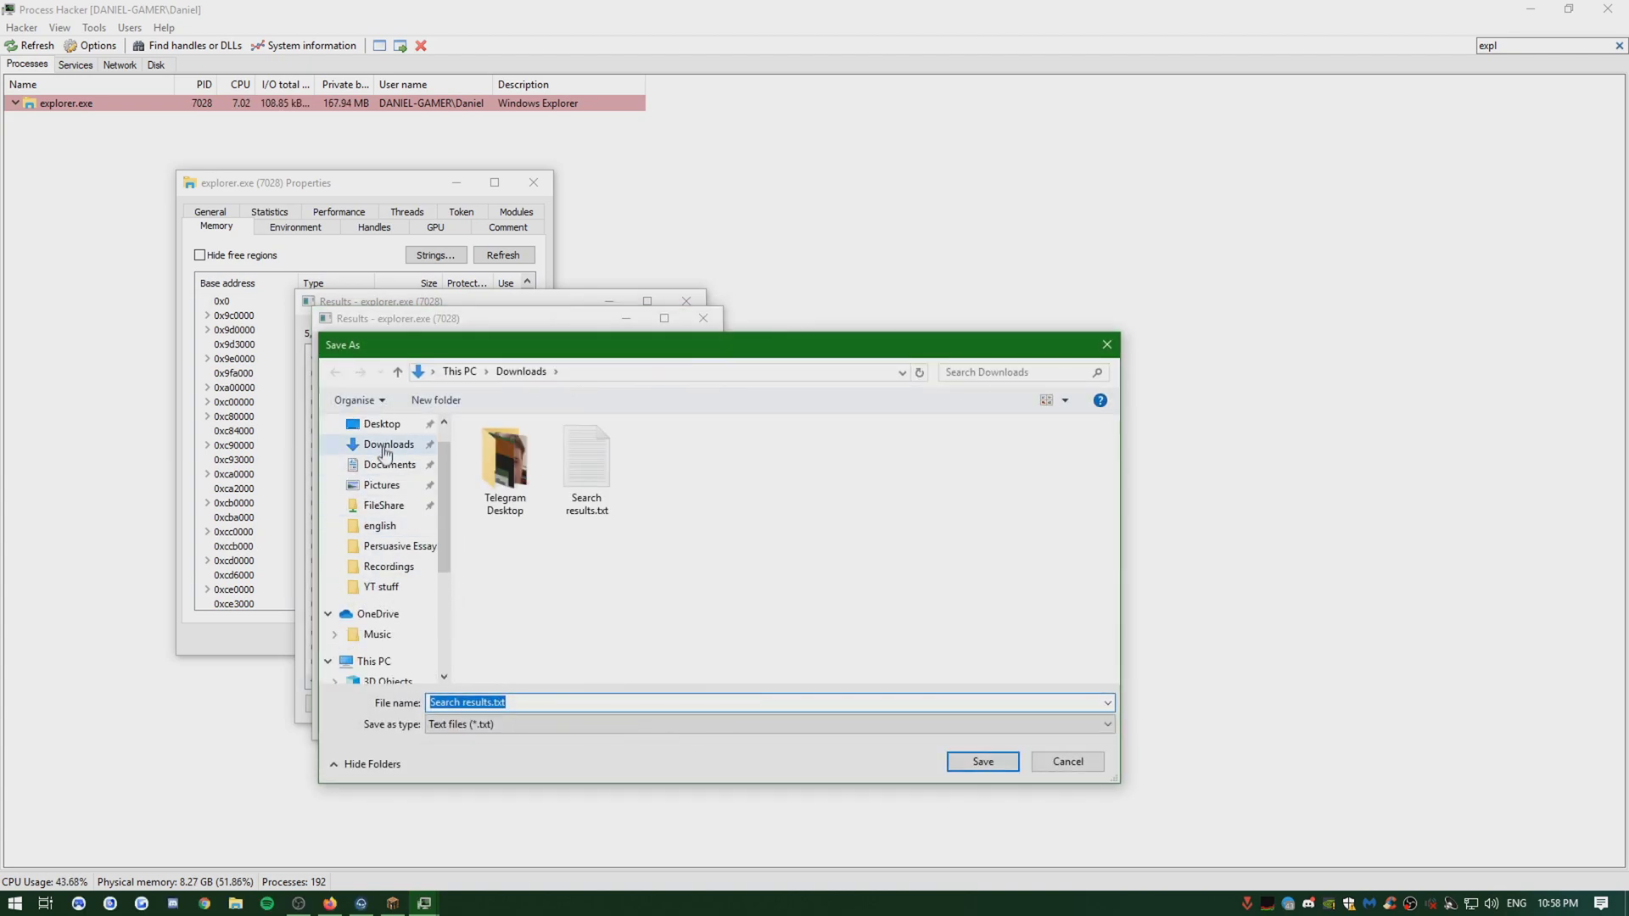
click(978, 761)
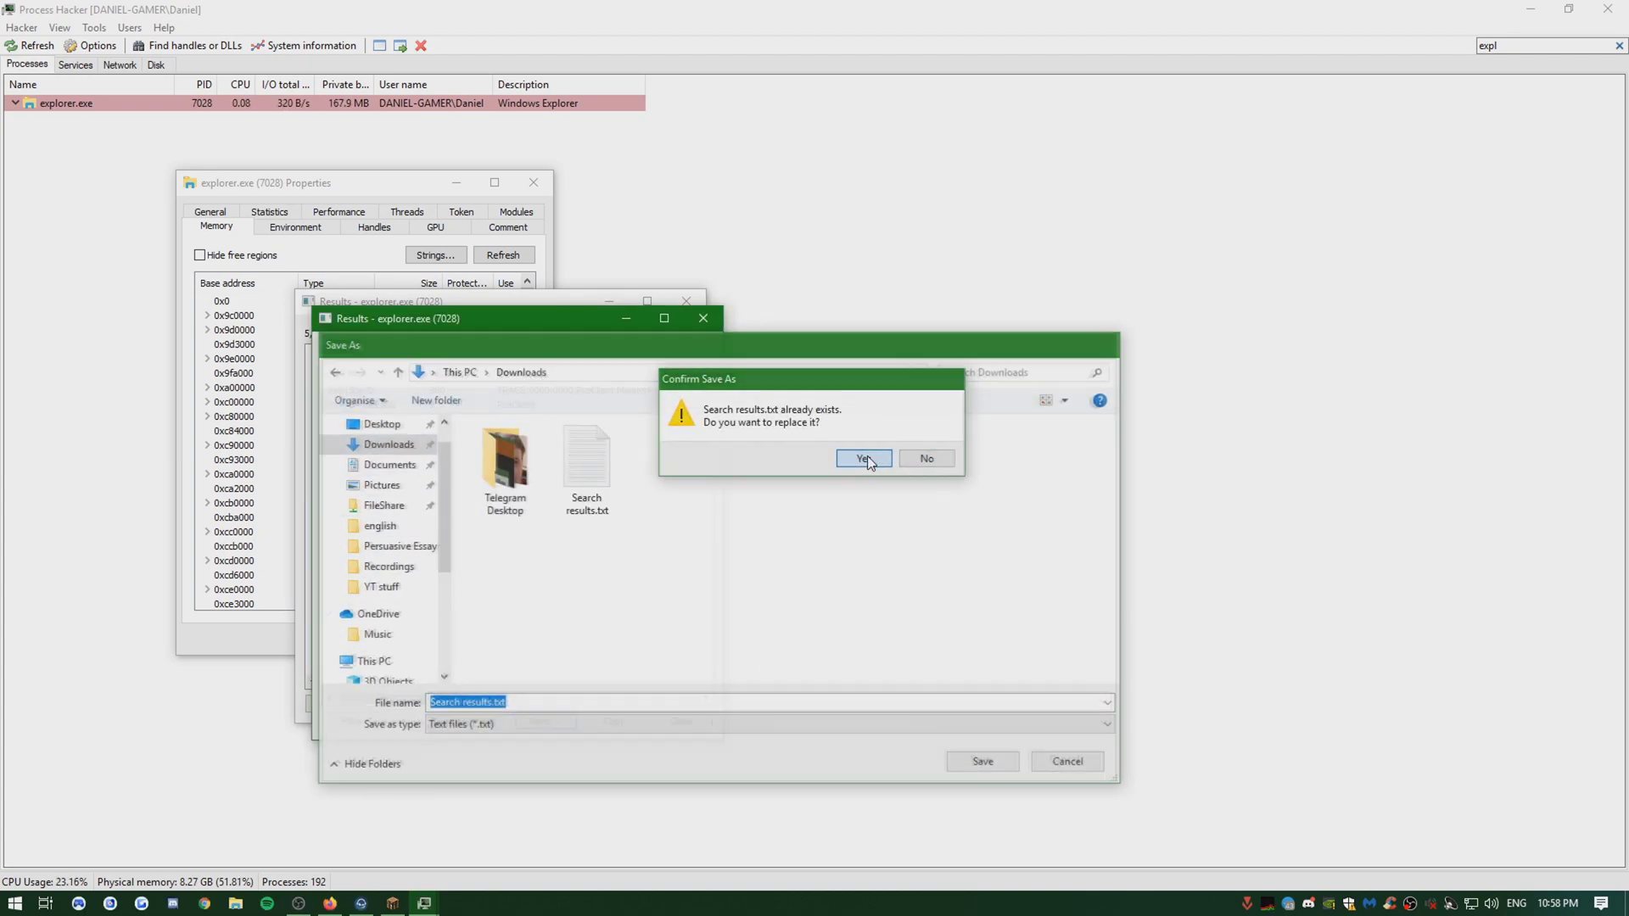
click(863, 459)
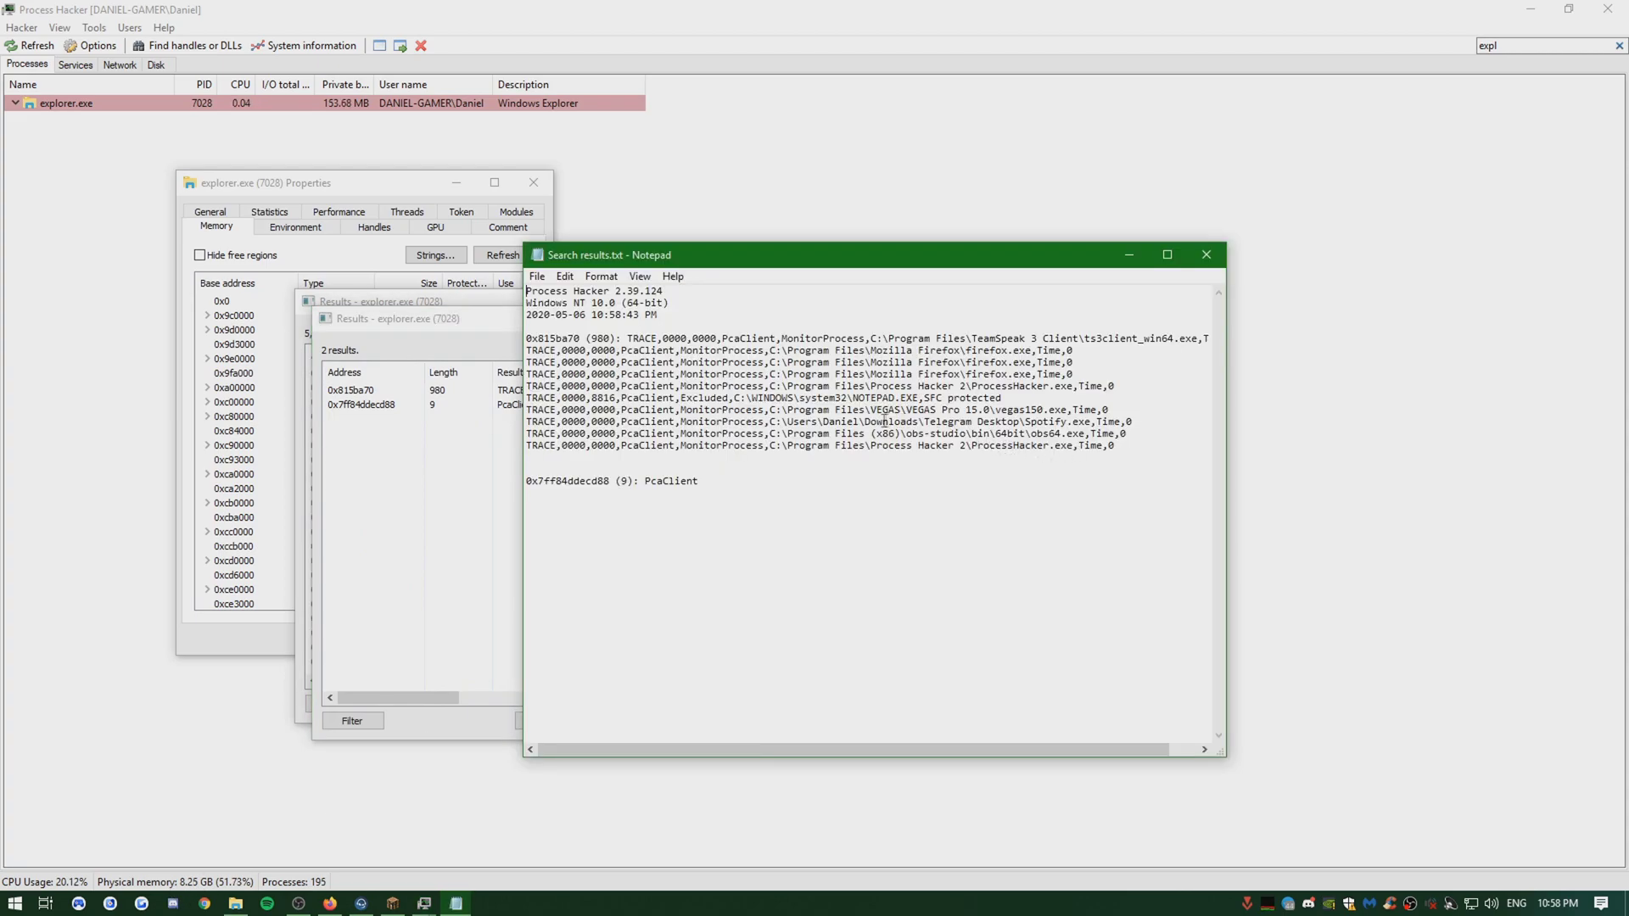
Copy the Telegram Desktop Spotify.exe path from the PcaClient trace and try to open it through the Run dialog.
drag(770, 416, 1073, 423)
click(1015, 421)
drag(772, 424, 1091, 423)
key(ctrl+c)
click(1099, 481)
key(super+r)
key(ctrl+v)
key(Return)
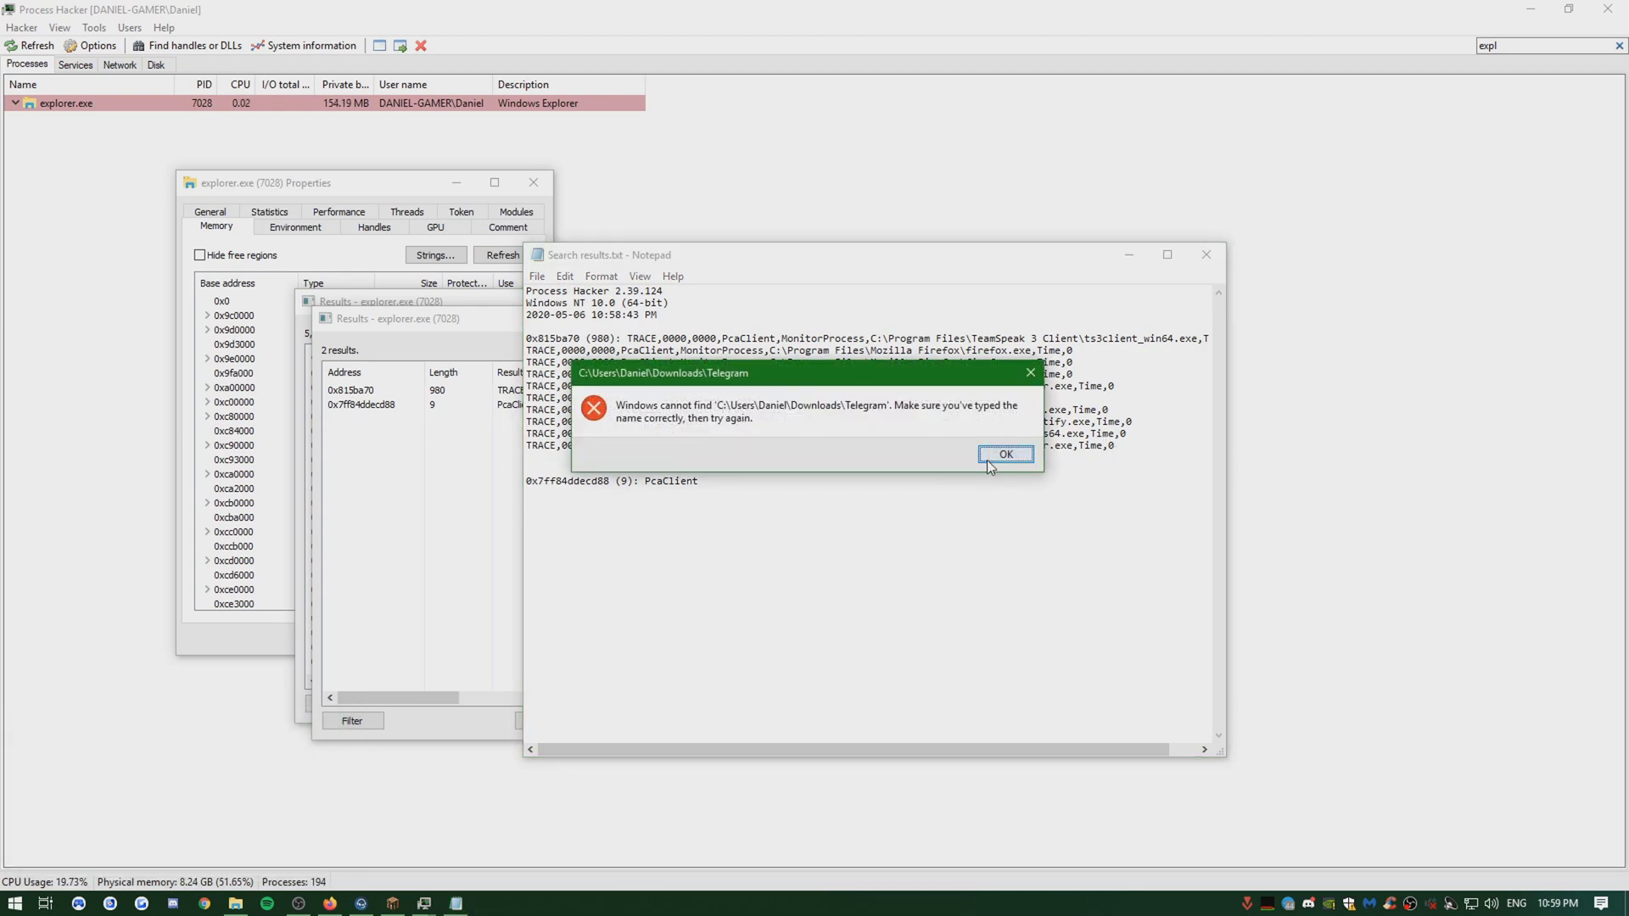
click(1006, 455)
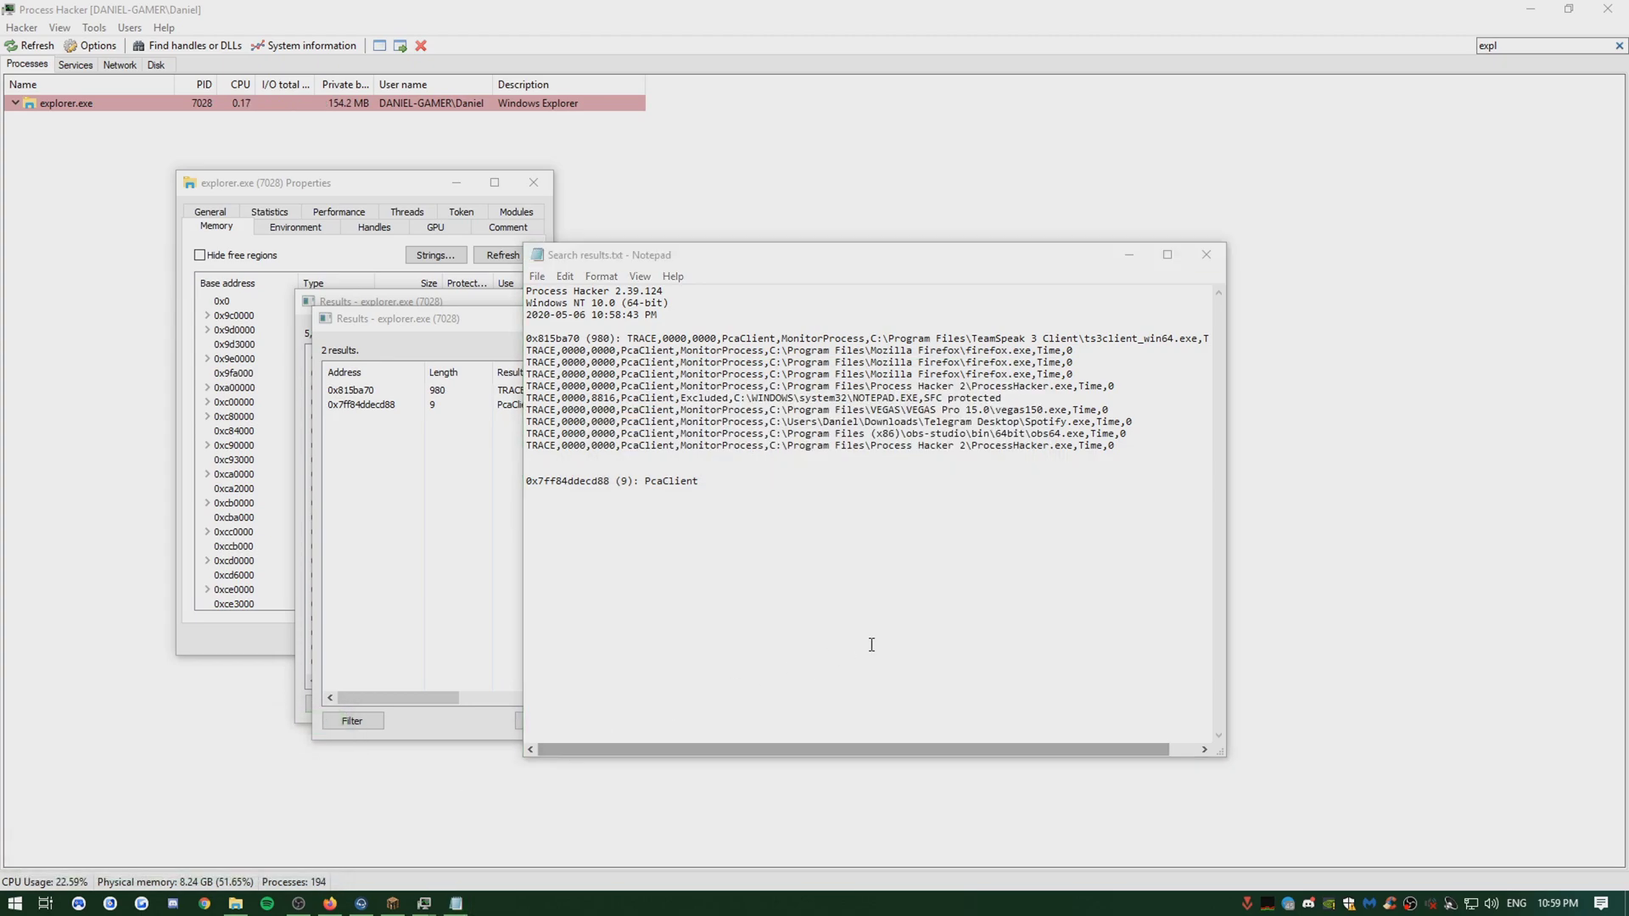
Open the Prefetch folder with permission granted, search it for spotify, and close the folder window after checking the entries.
key(super+r)
text(prefetch)
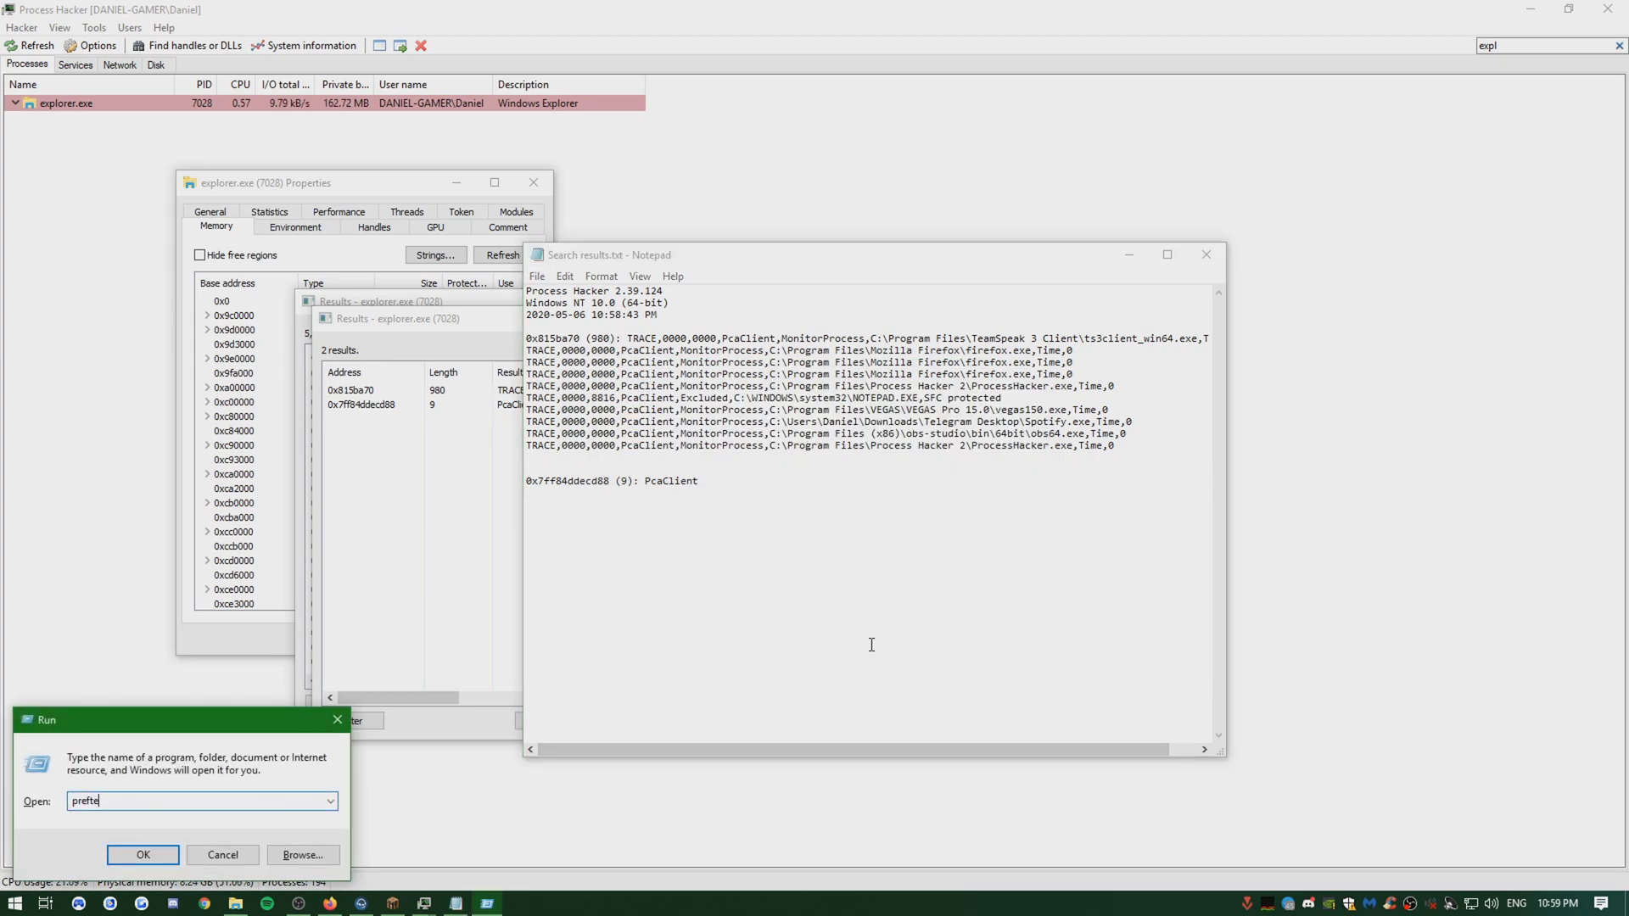
key(Return)
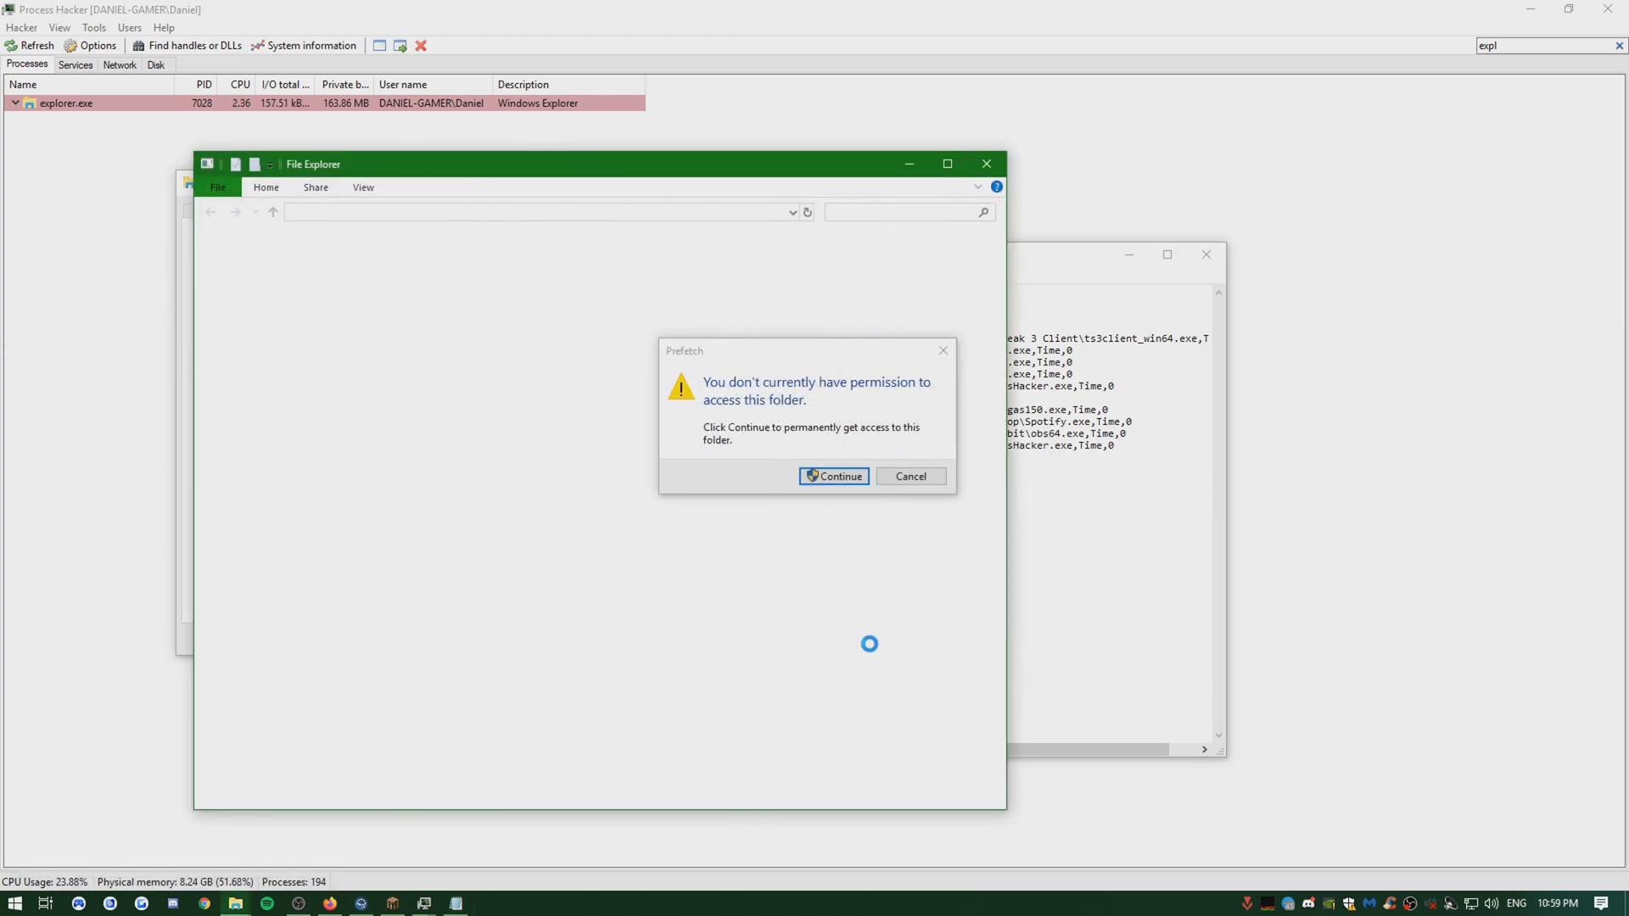
click(844, 477)
click(886, 212)
text(spotify)
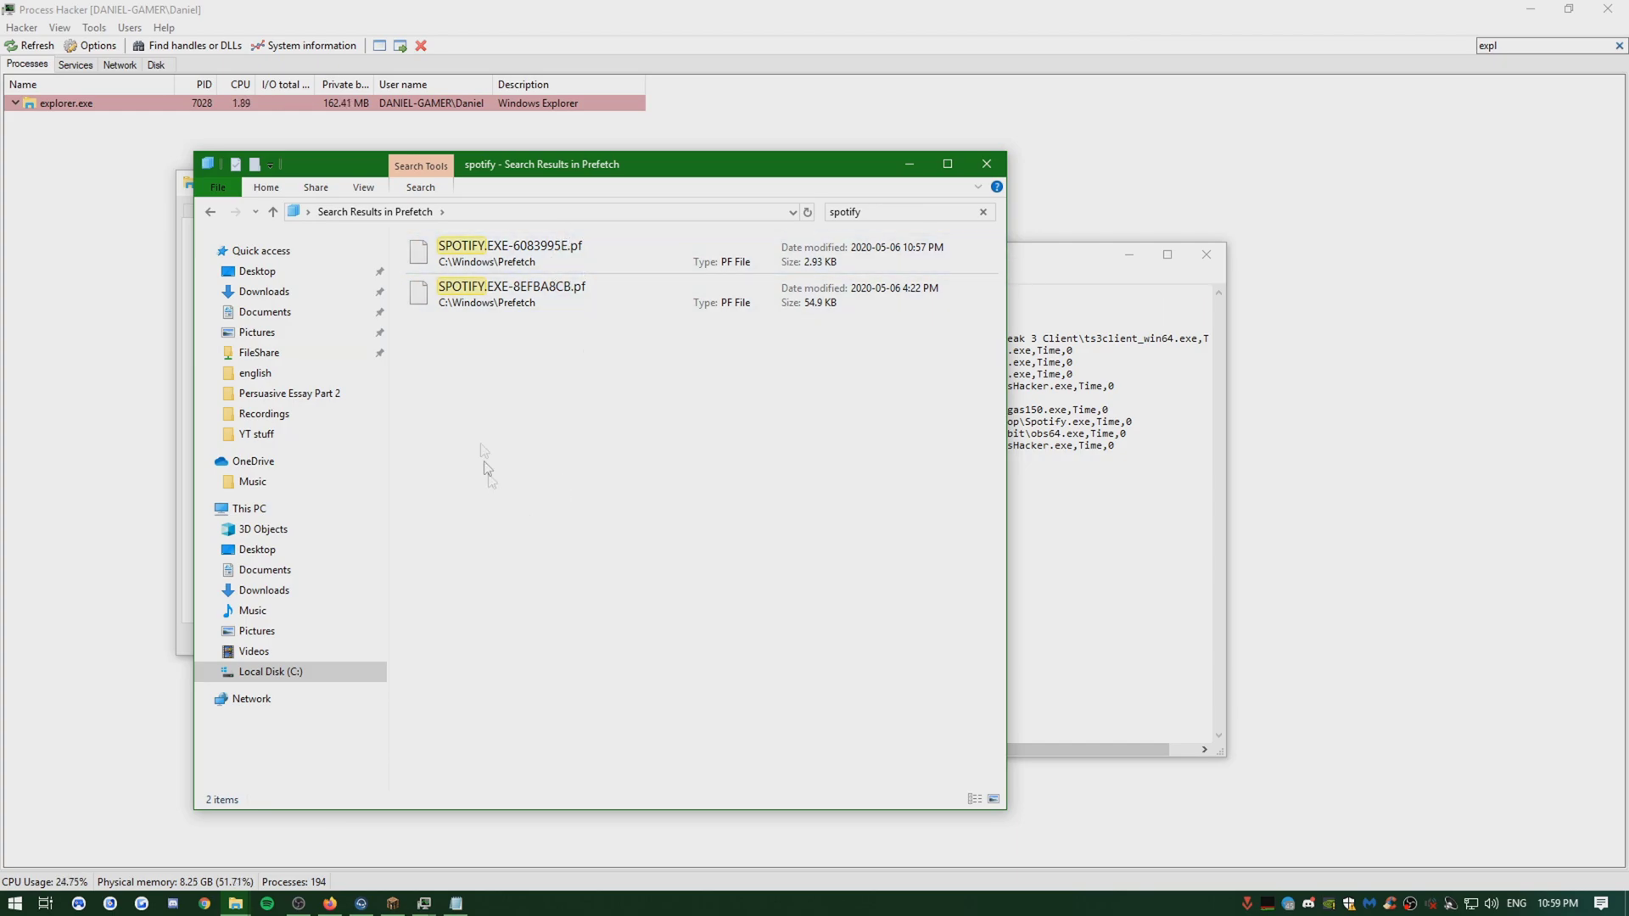
click(987, 165)
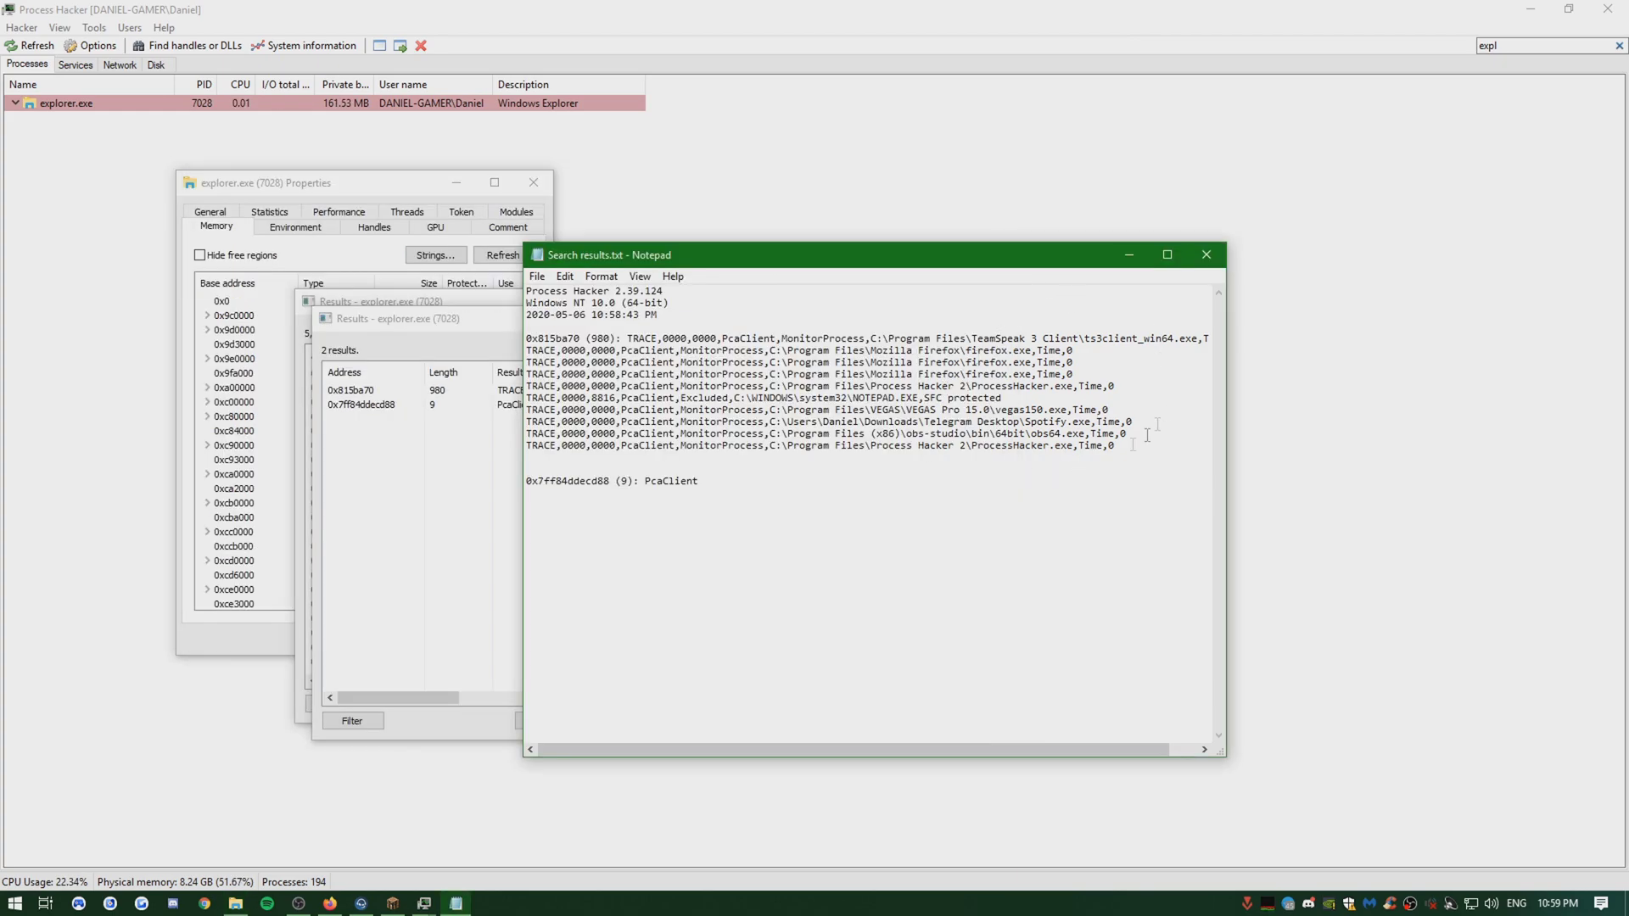
Close the saved text file and the pcaclient results, and filter the full string results case-insensitively for file:.
click(1205, 254)
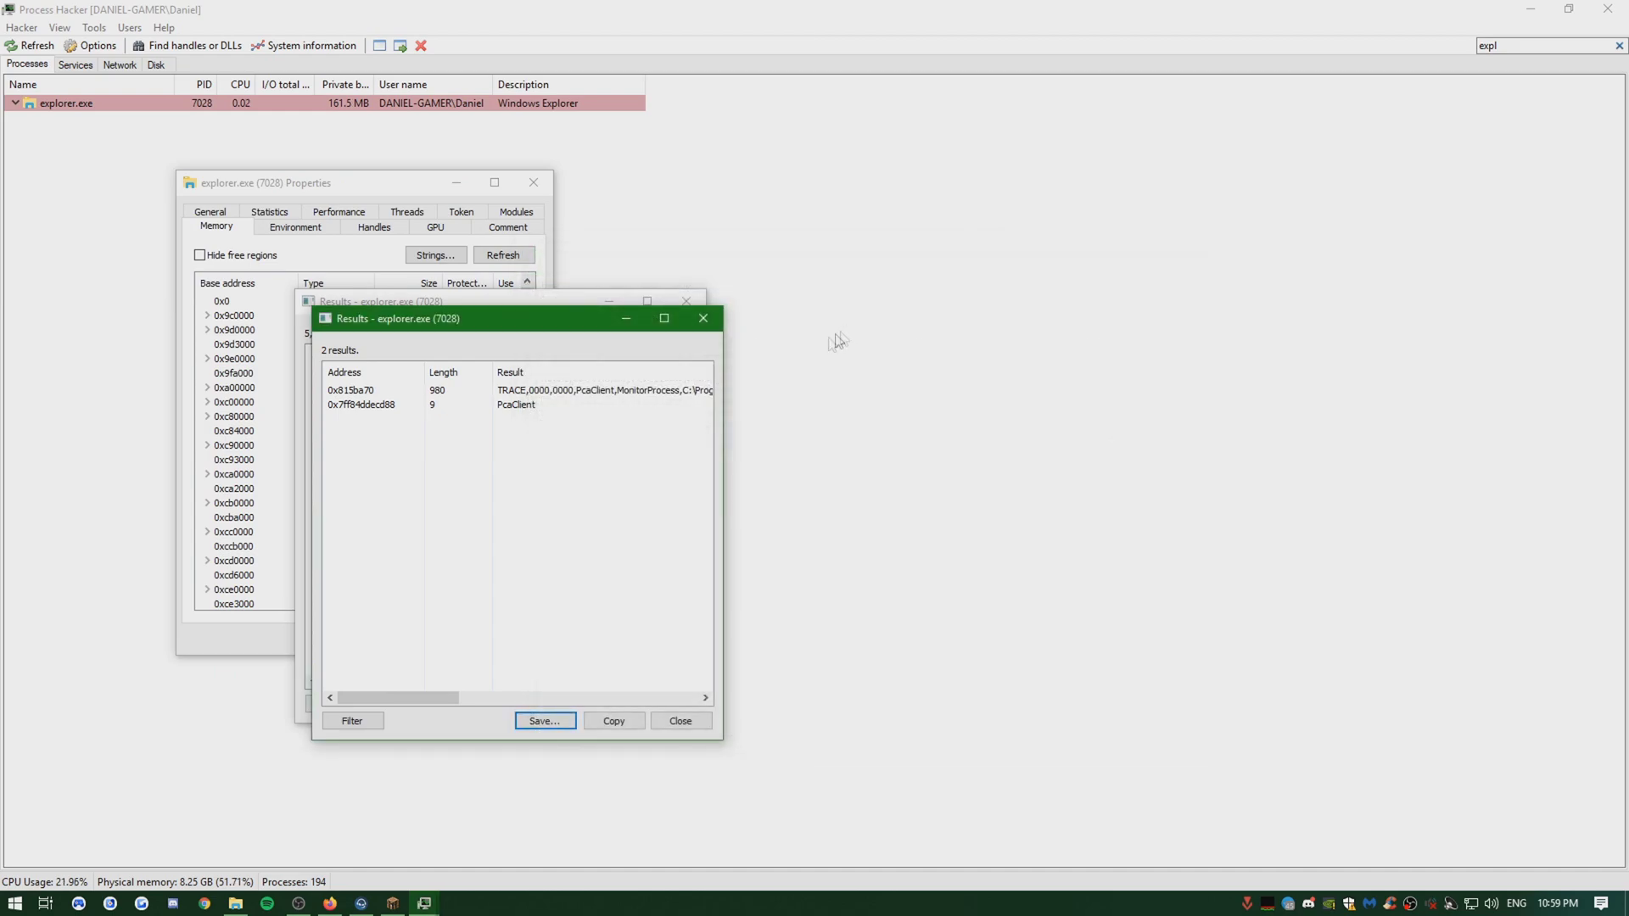
click(703, 318)
click(363, 706)
click(380, 745)
text(file:)
key(Return)
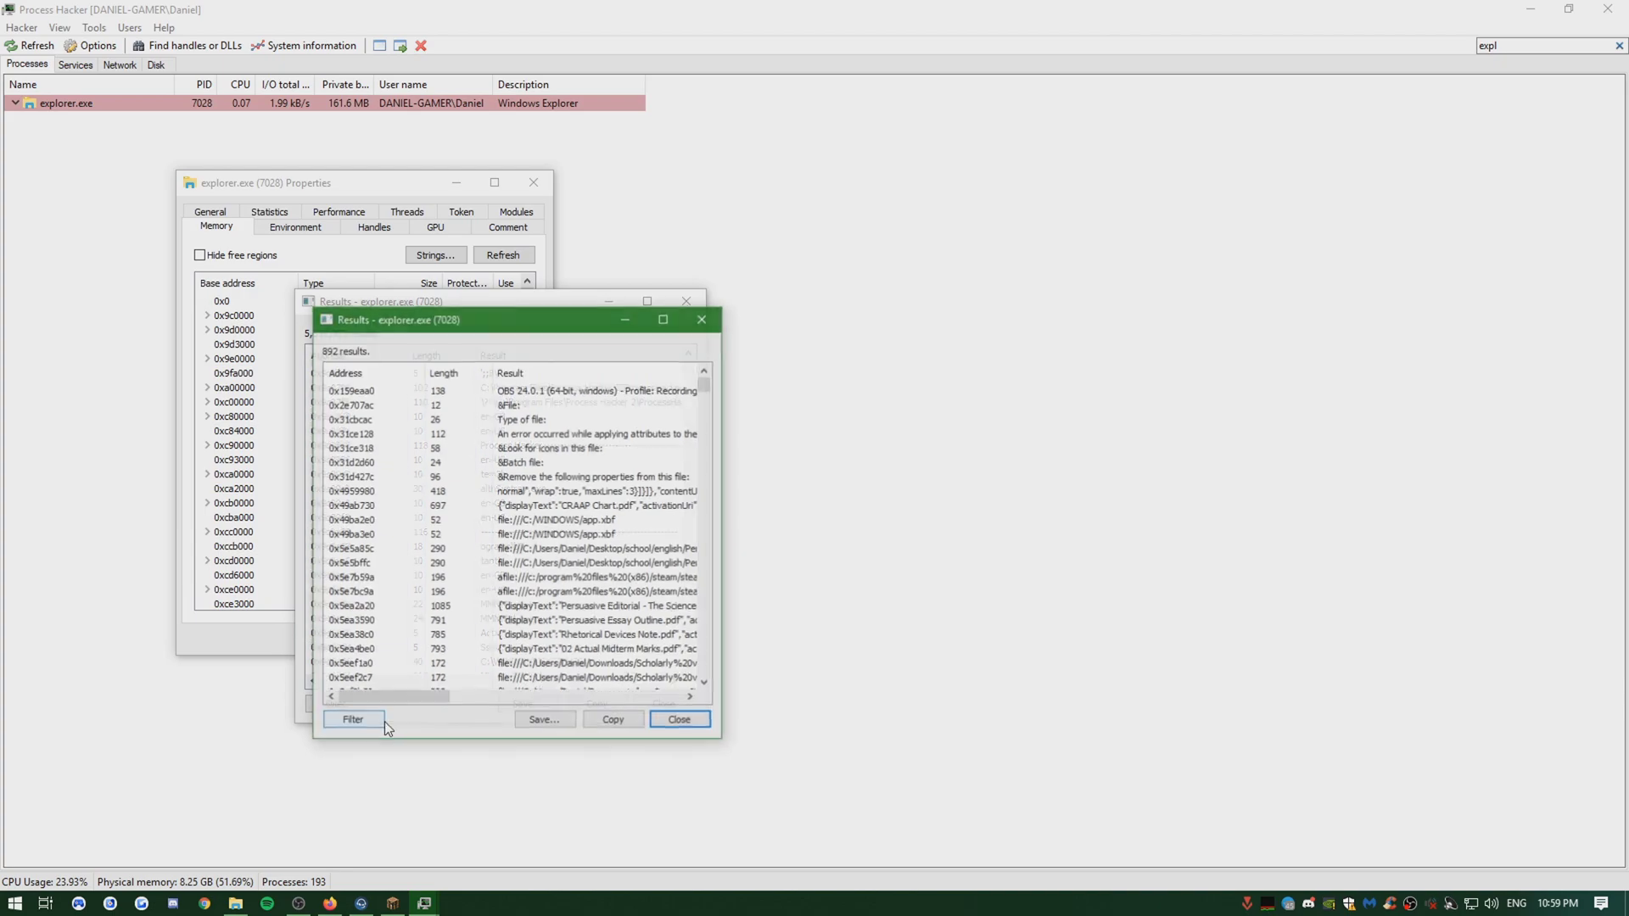
Narrow the file: results to entries containing exe and maximize the results window.
click(356, 719)
click(377, 760)
text(exe)
key(Return)
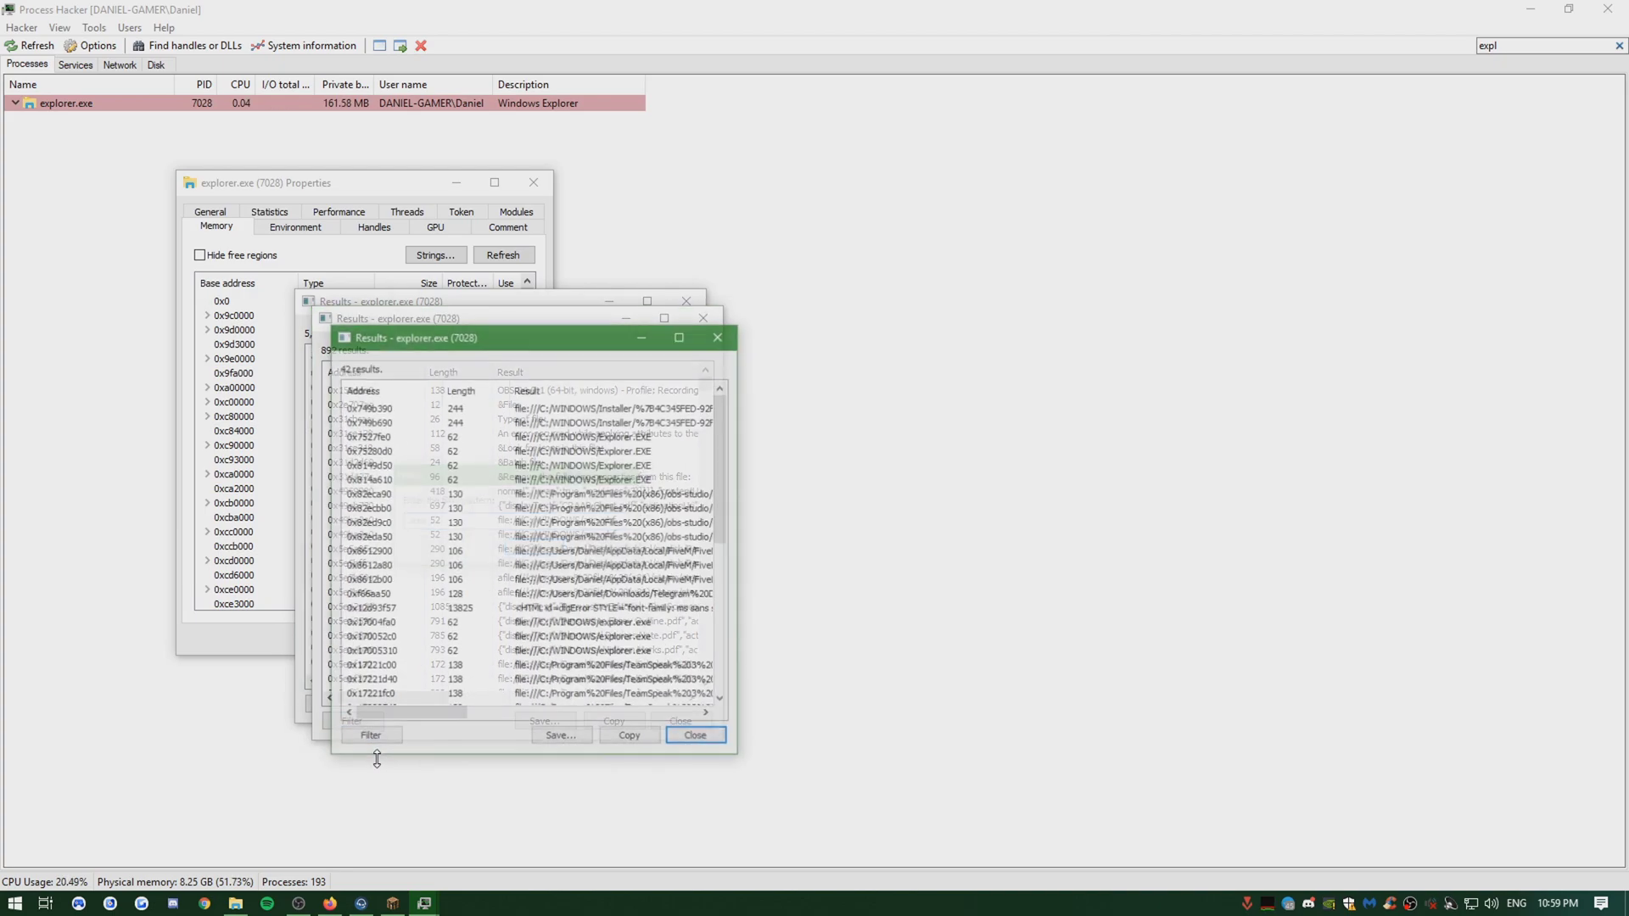
click(680, 335)
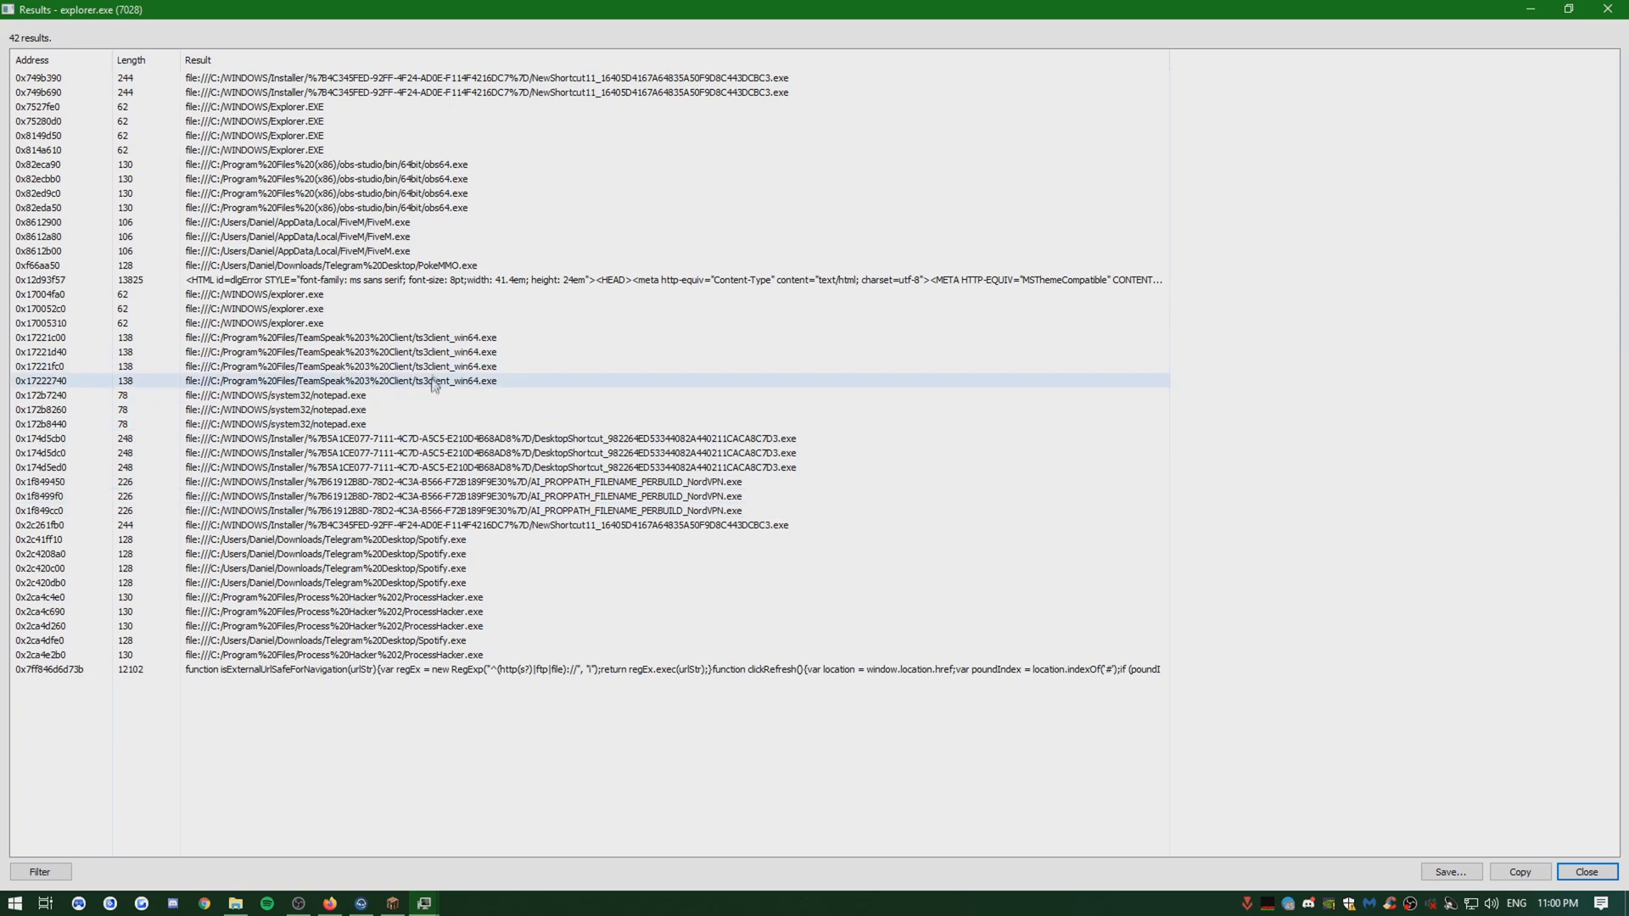
Select the PokeMMO.exe entry in the results and check Windows search for pokemmo, clearing the search at the end.
click(385, 265)
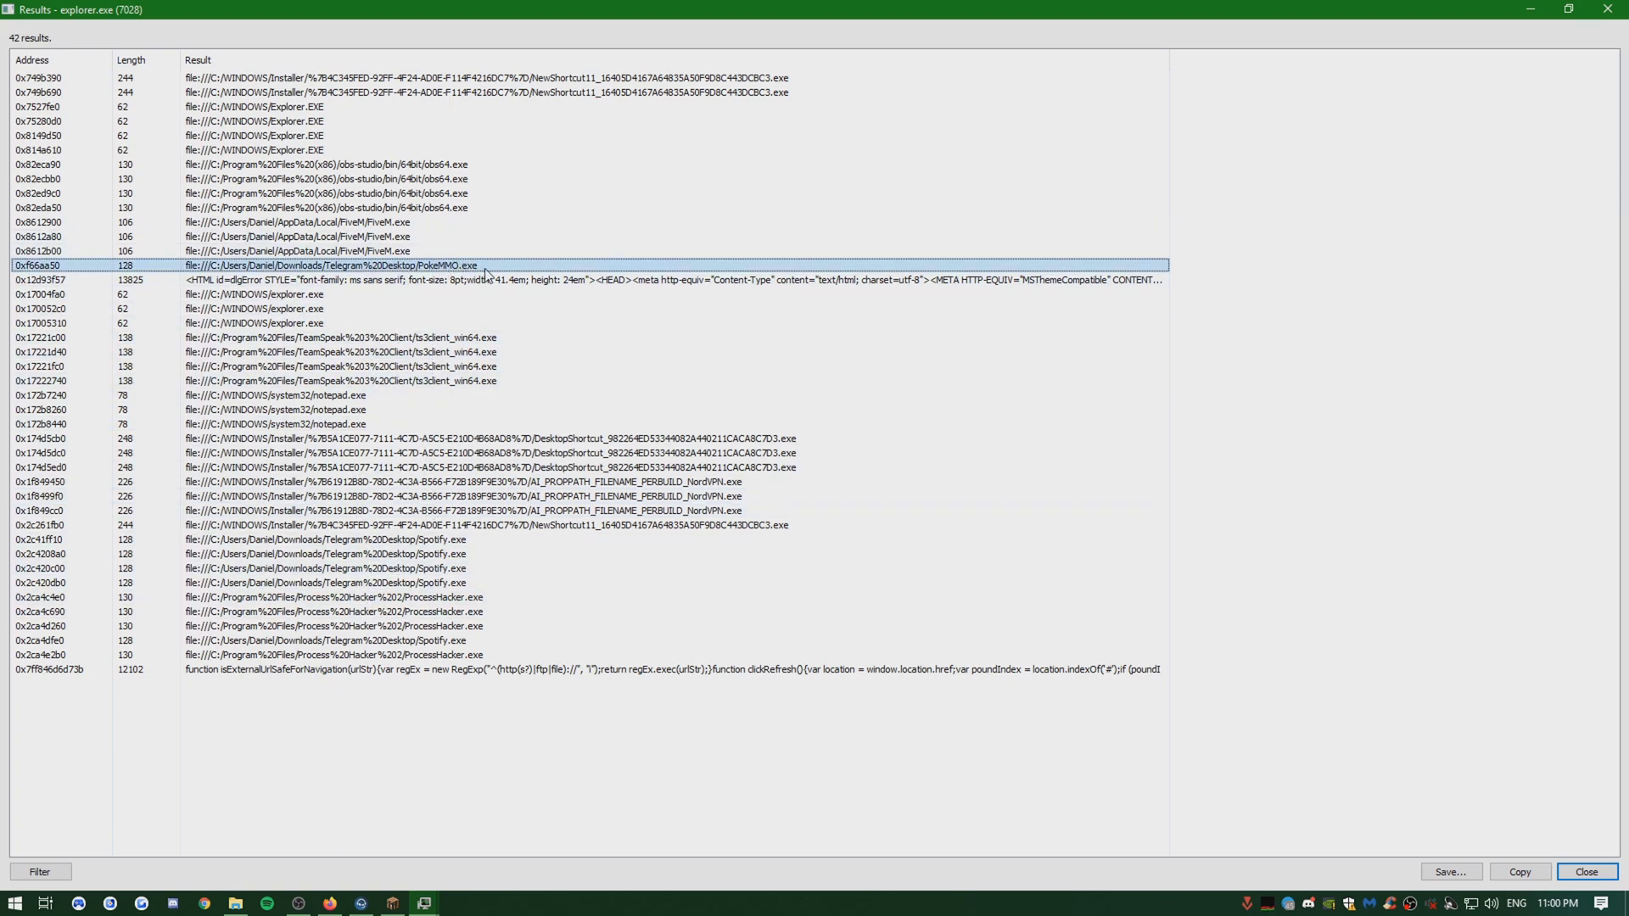
key(super)
text(pokemmo)
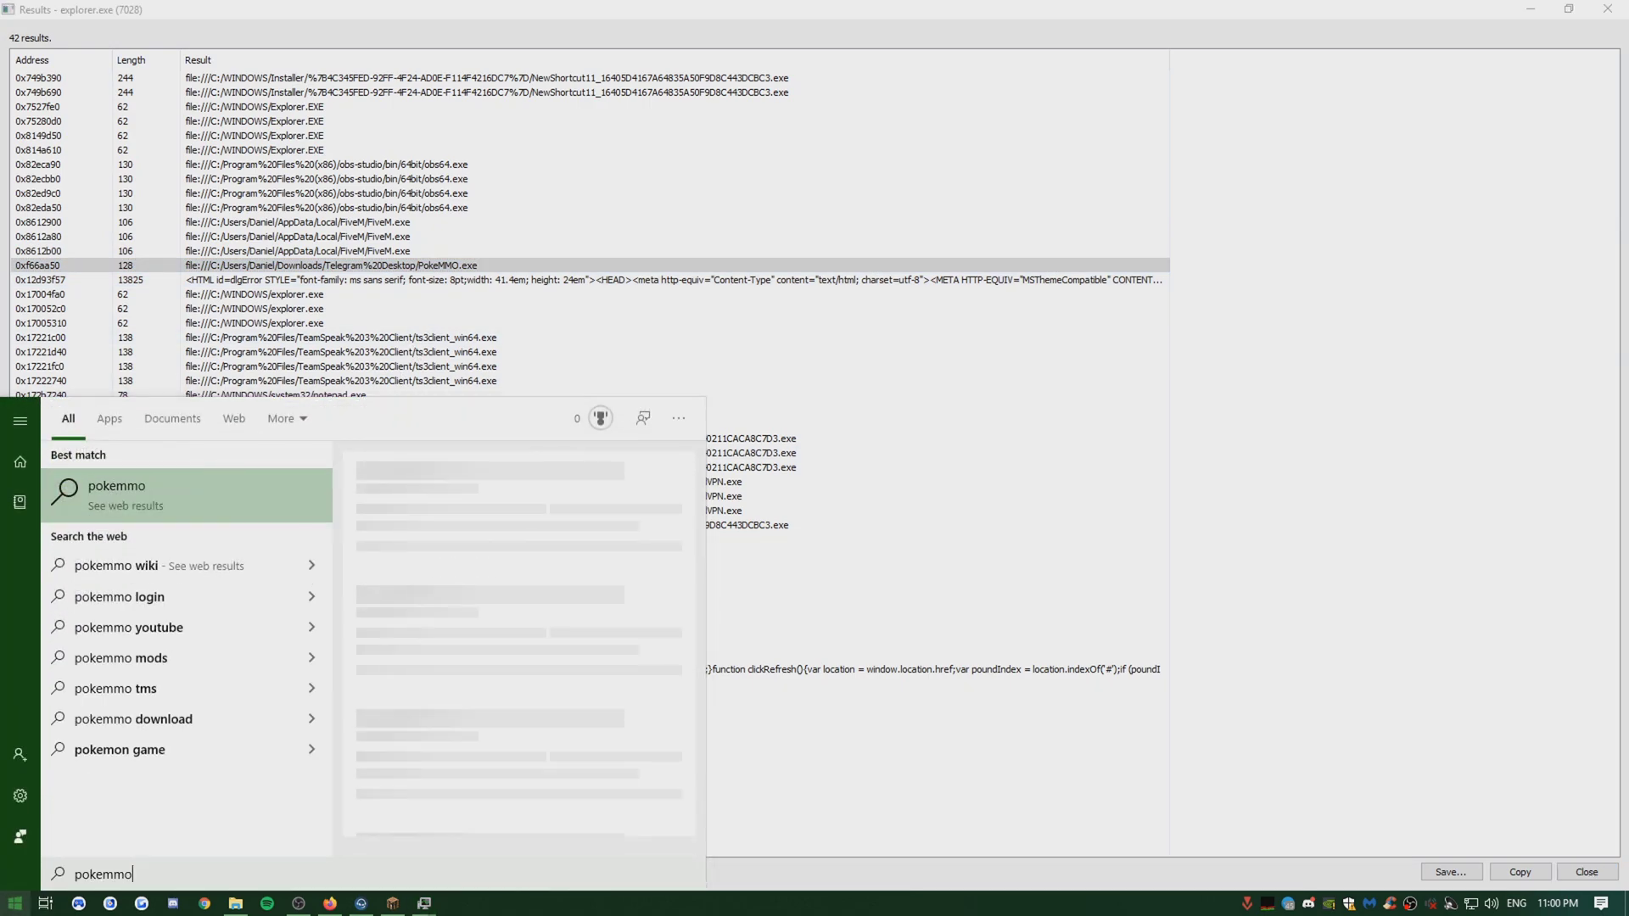
key(ctrl+a)
key(BackSpace)
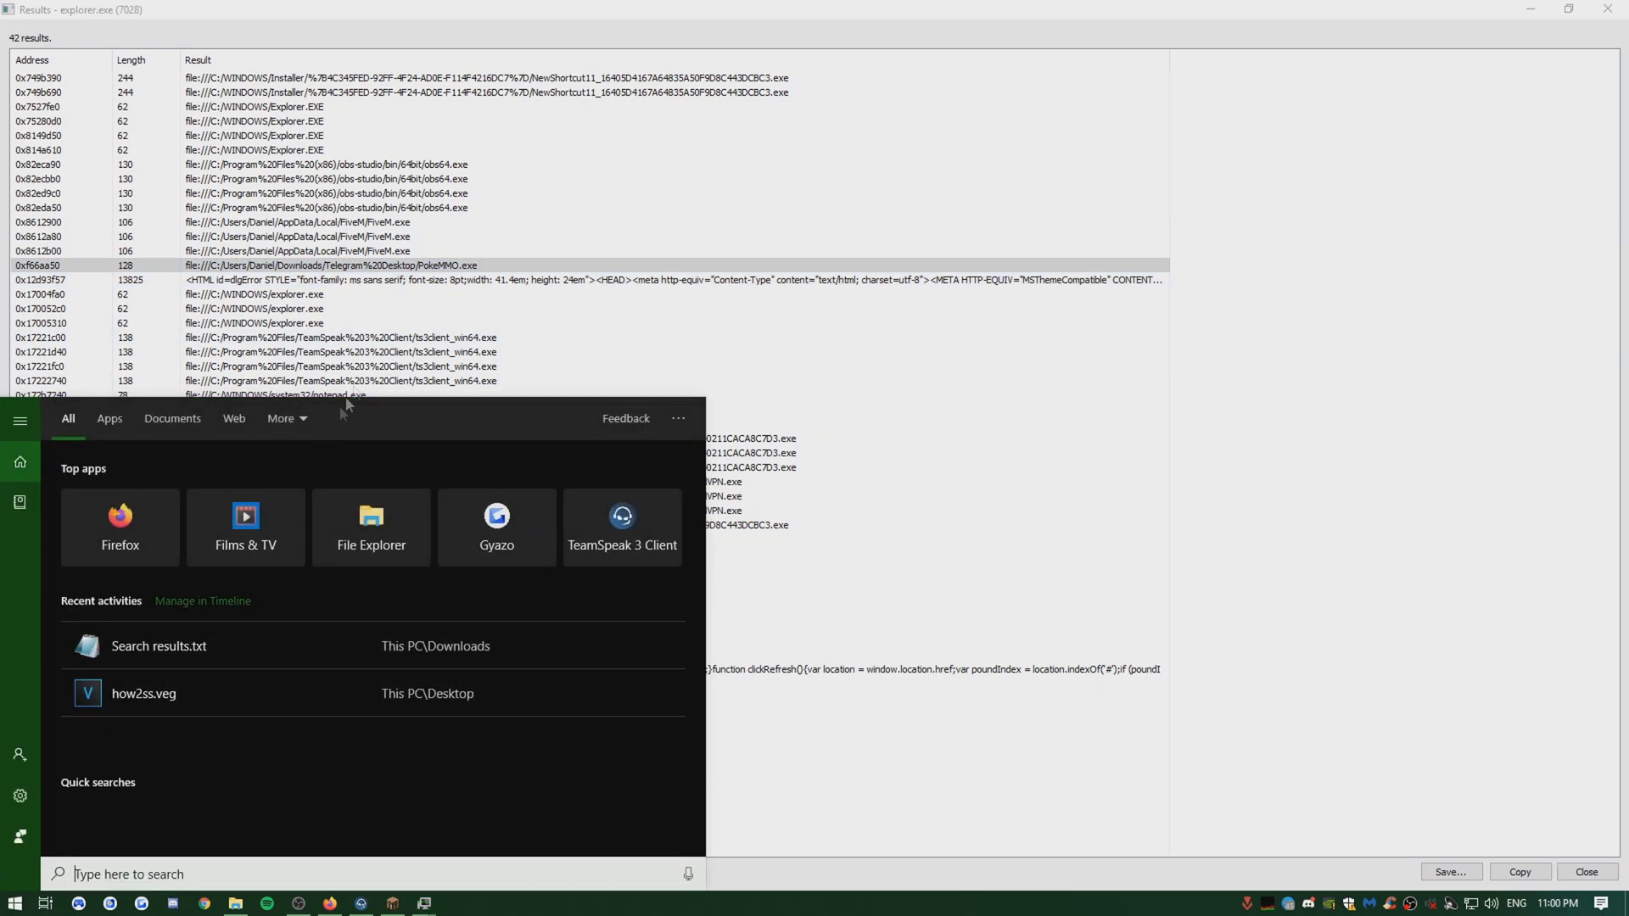
click(403, 310)
click(438, 263)
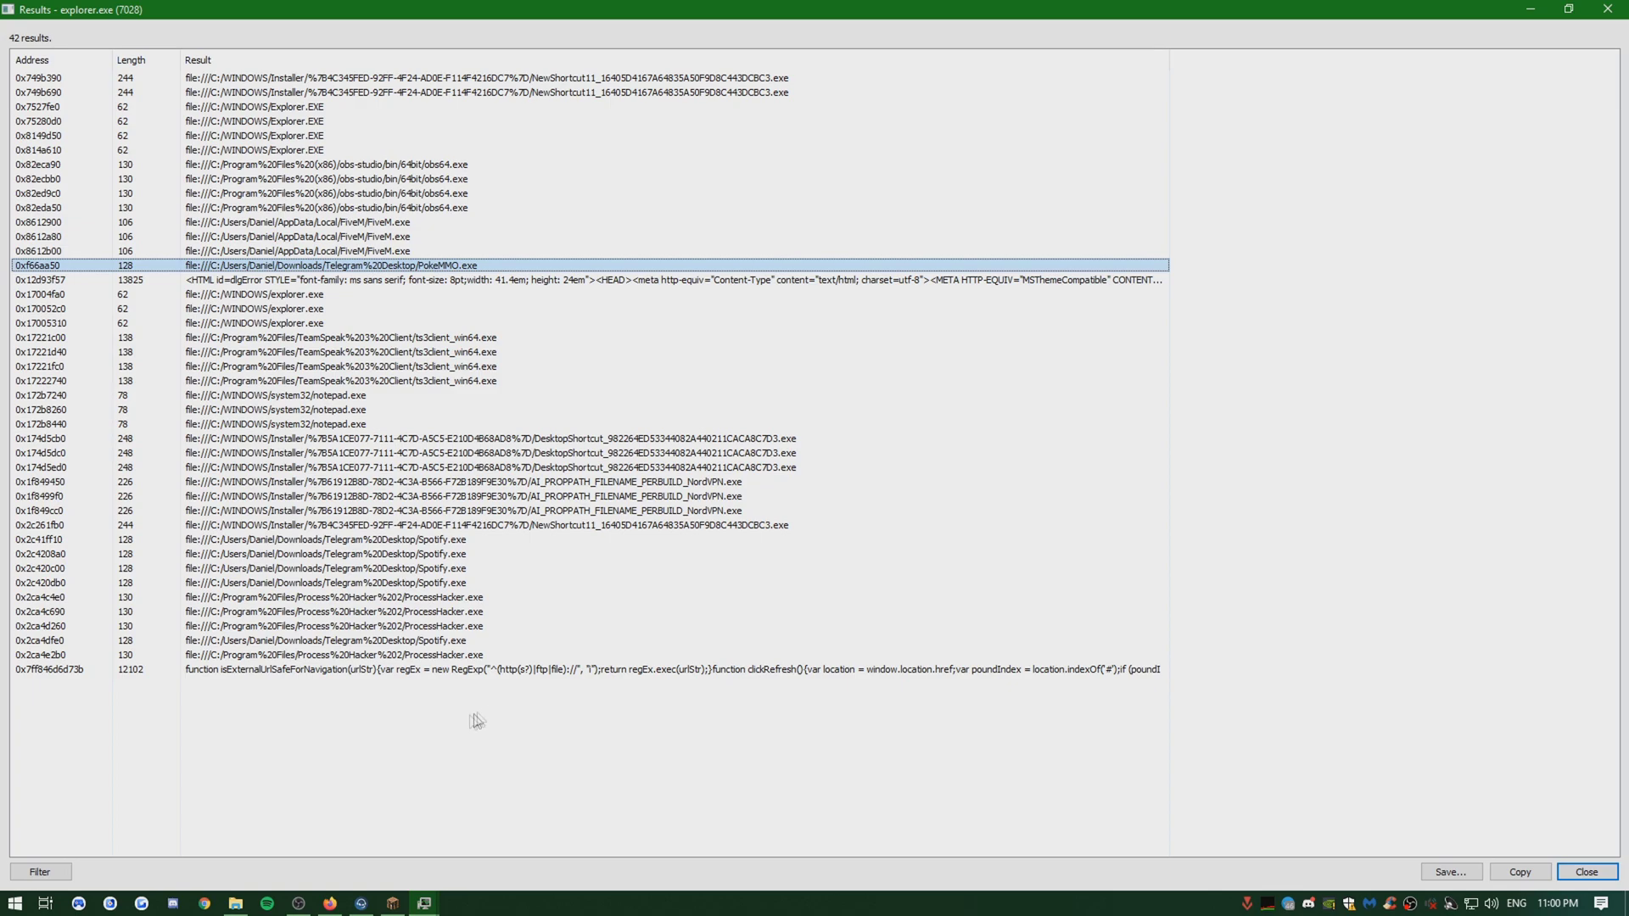
Open the Spotify app and reposition its window.
click(267, 904)
drag(1033, 152, 1000, 145)
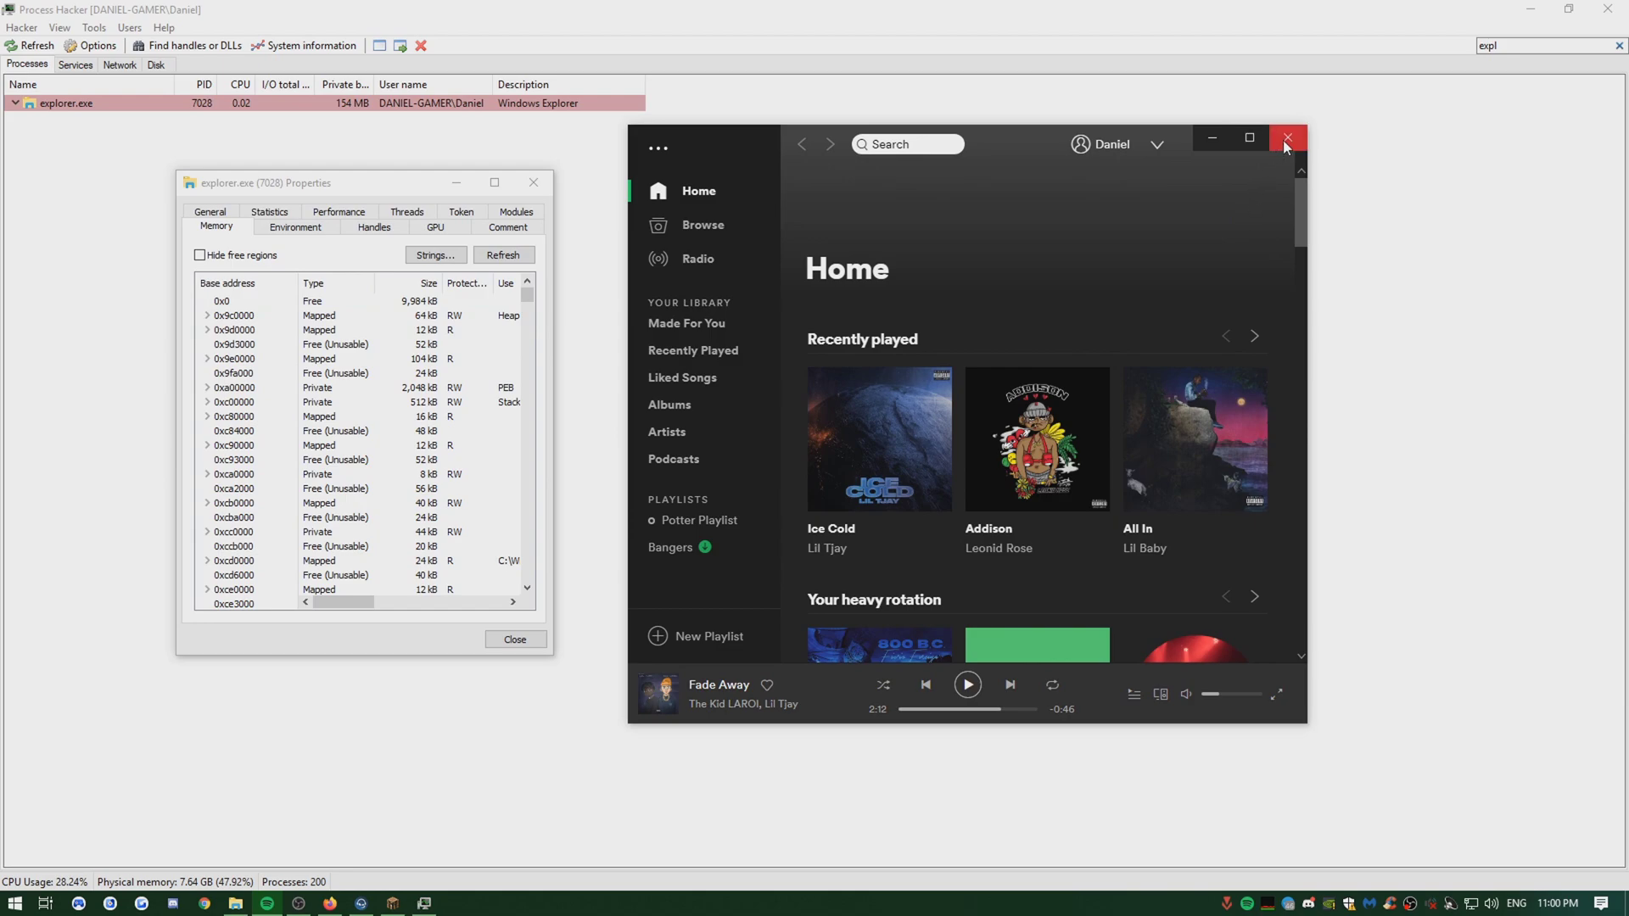
Close Spotify and scan explorer.exe's memory for strings with a minimum length of 4.
click(1285, 146)
click(434, 256)
text(4)
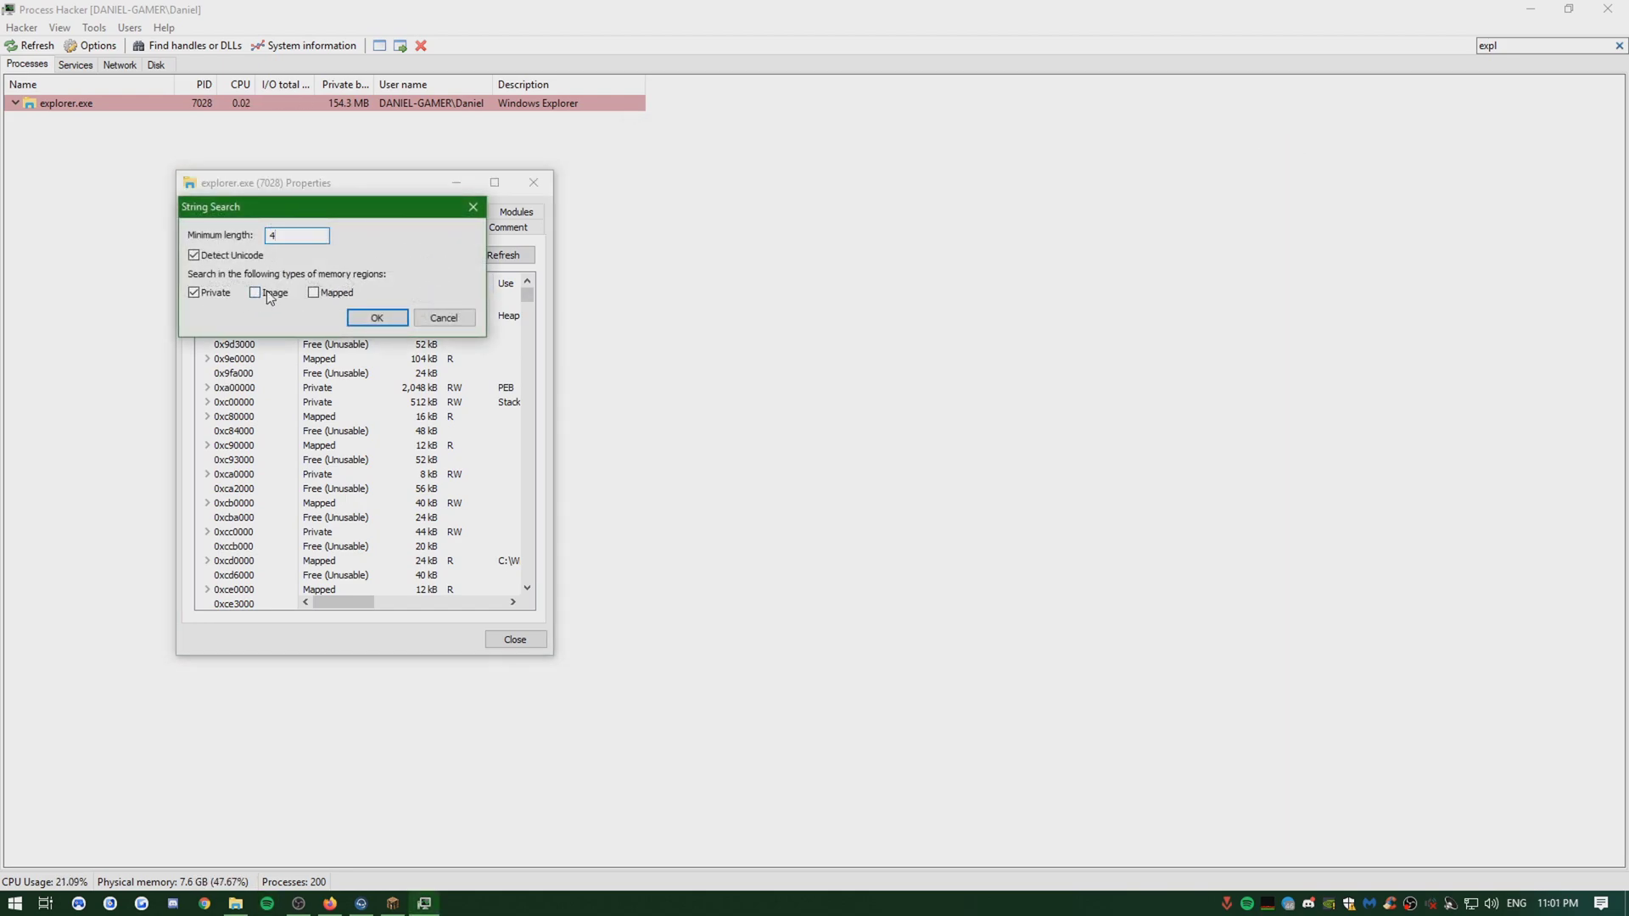
click(377, 317)
Filter the string results case-insensitively for pcaclient and save the matches as Search results.txt in the Downloads folder.
click(335, 704)
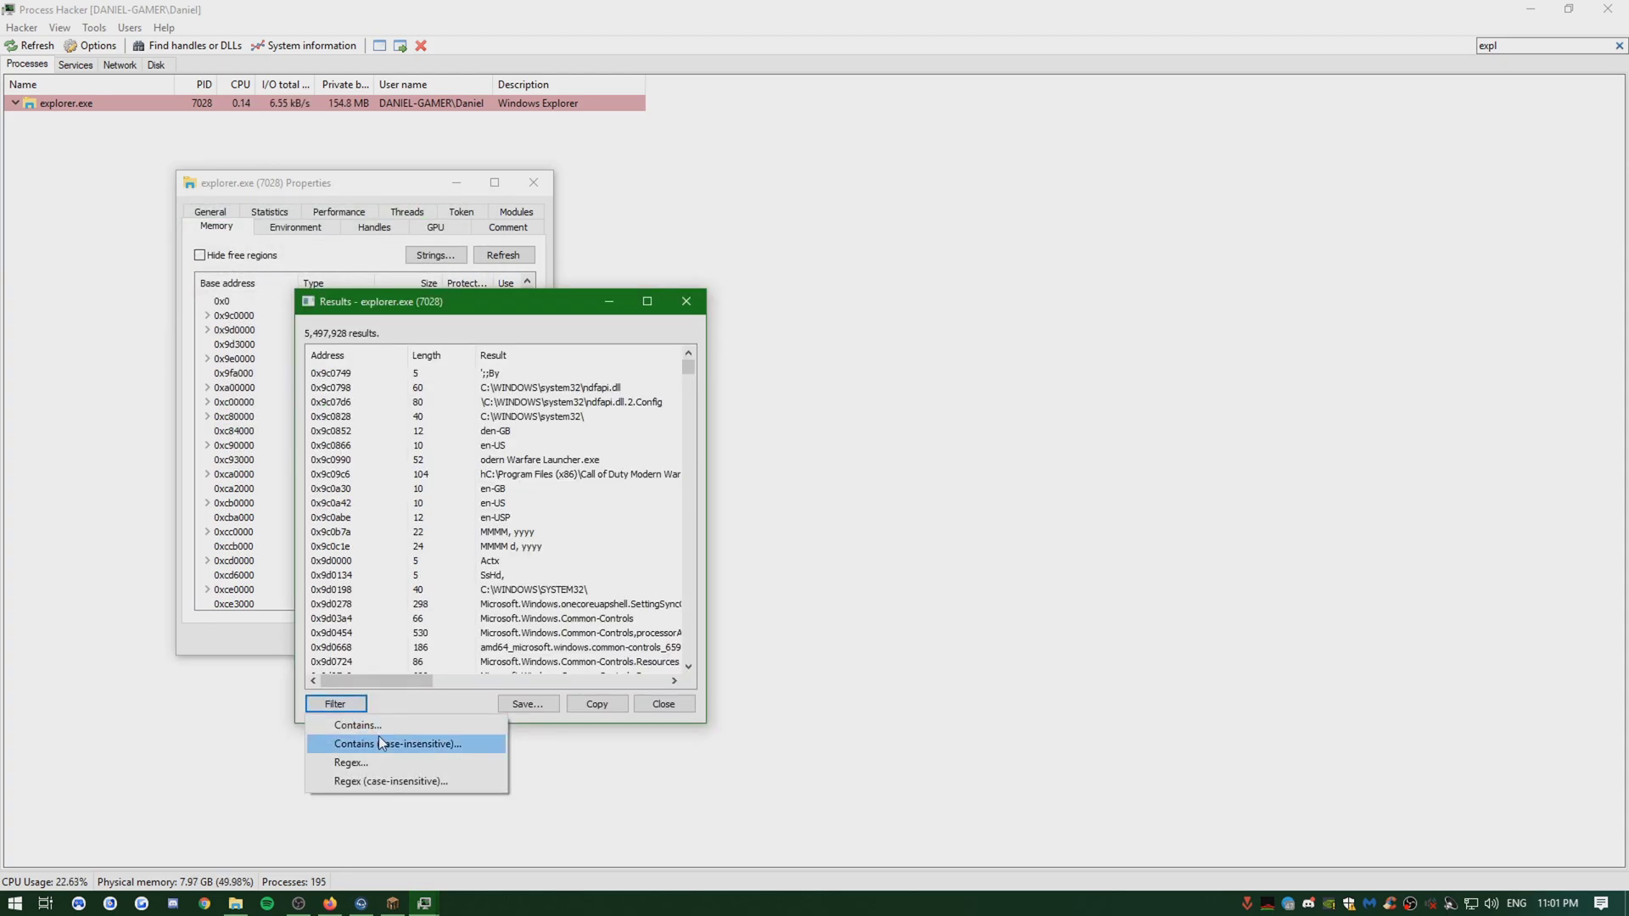
click(378, 737)
text(pcaclient)
key(Return)
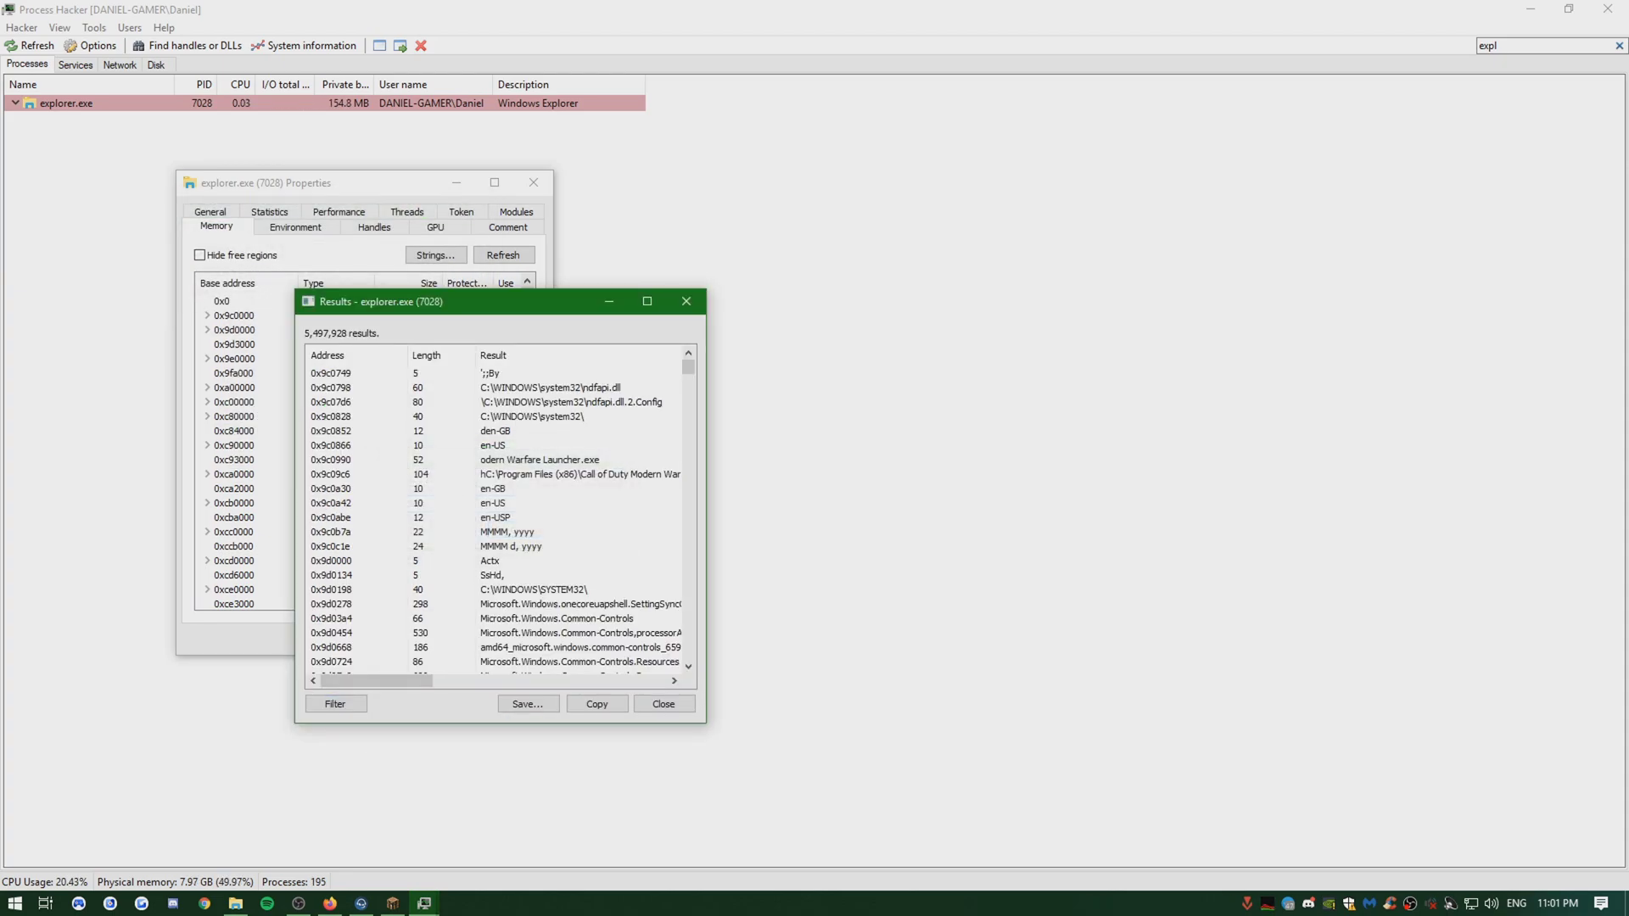
click(526, 704)
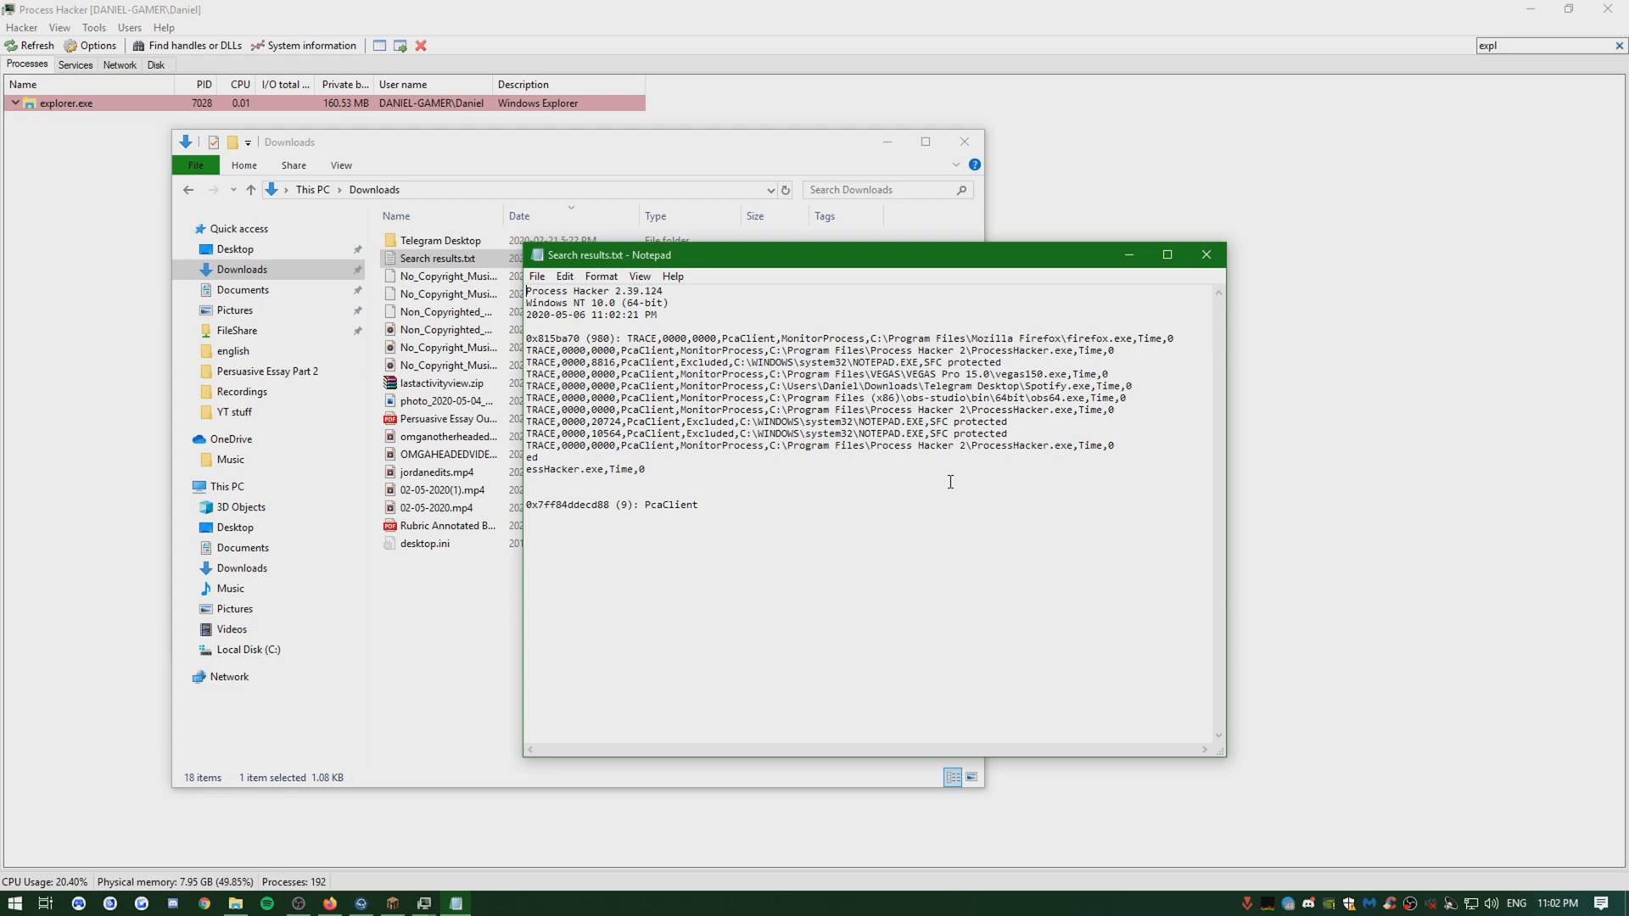
Highlight the Telegram Desktop\Spotify.exe path in the PcaClient trace lines of Search results.txt for inspection.
drag(937, 390, 1068, 390)
click(1075, 390)
drag(771, 386, 1055, 399)
click(832, 559)
Search Windows for spotify, show the options available for the Spotify app, and return to the text file.
click(9, 912)
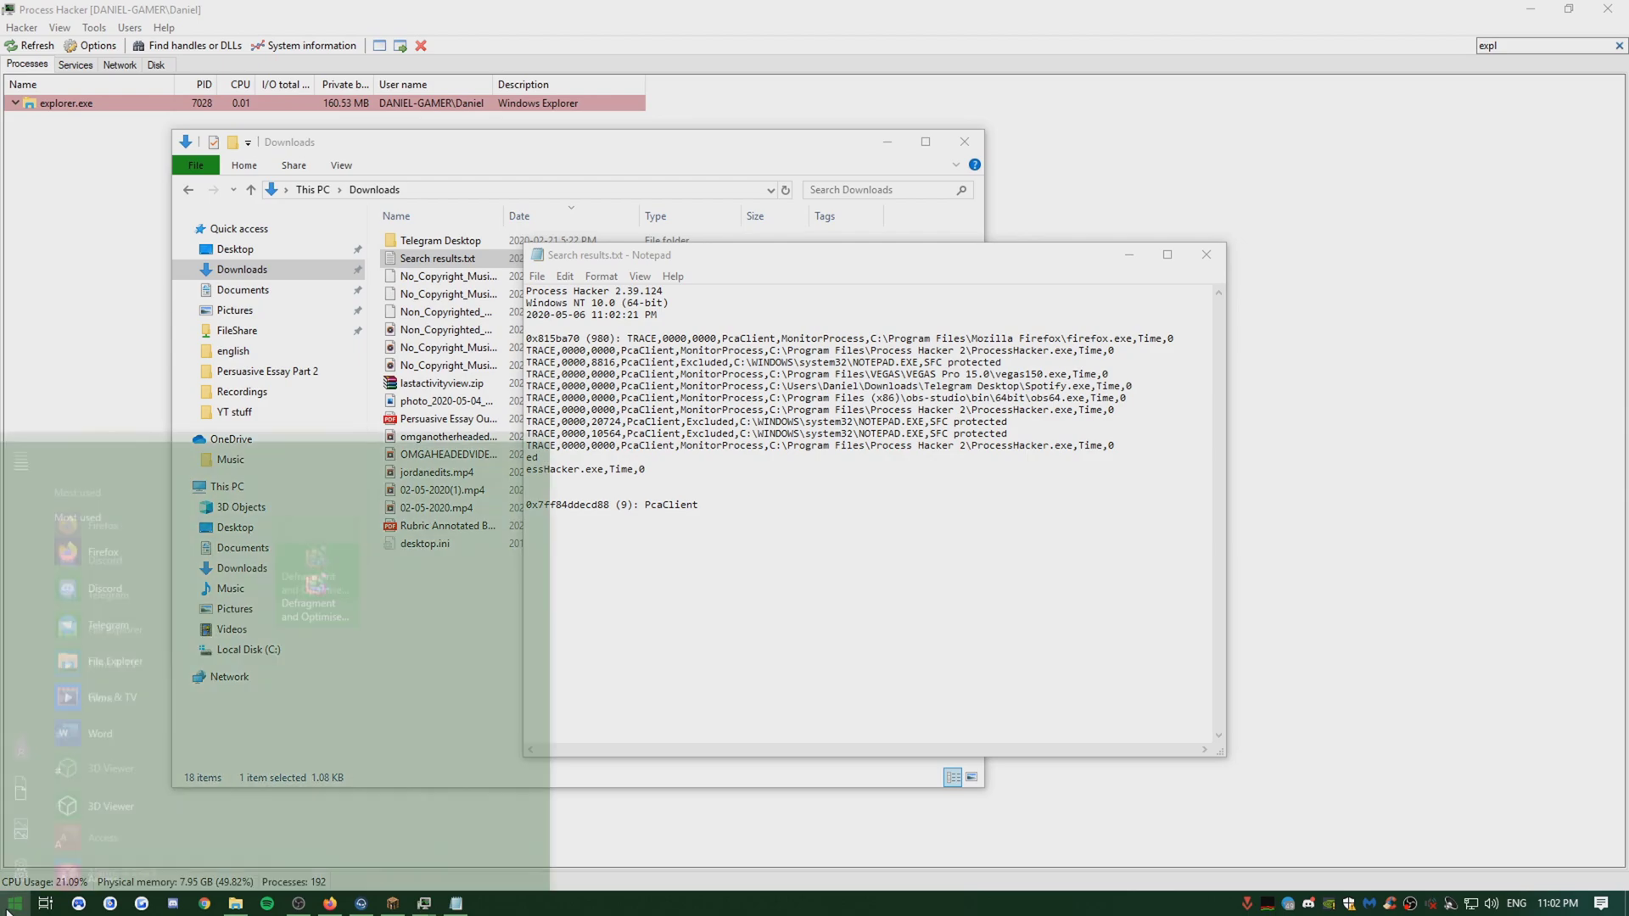
text(spotify)
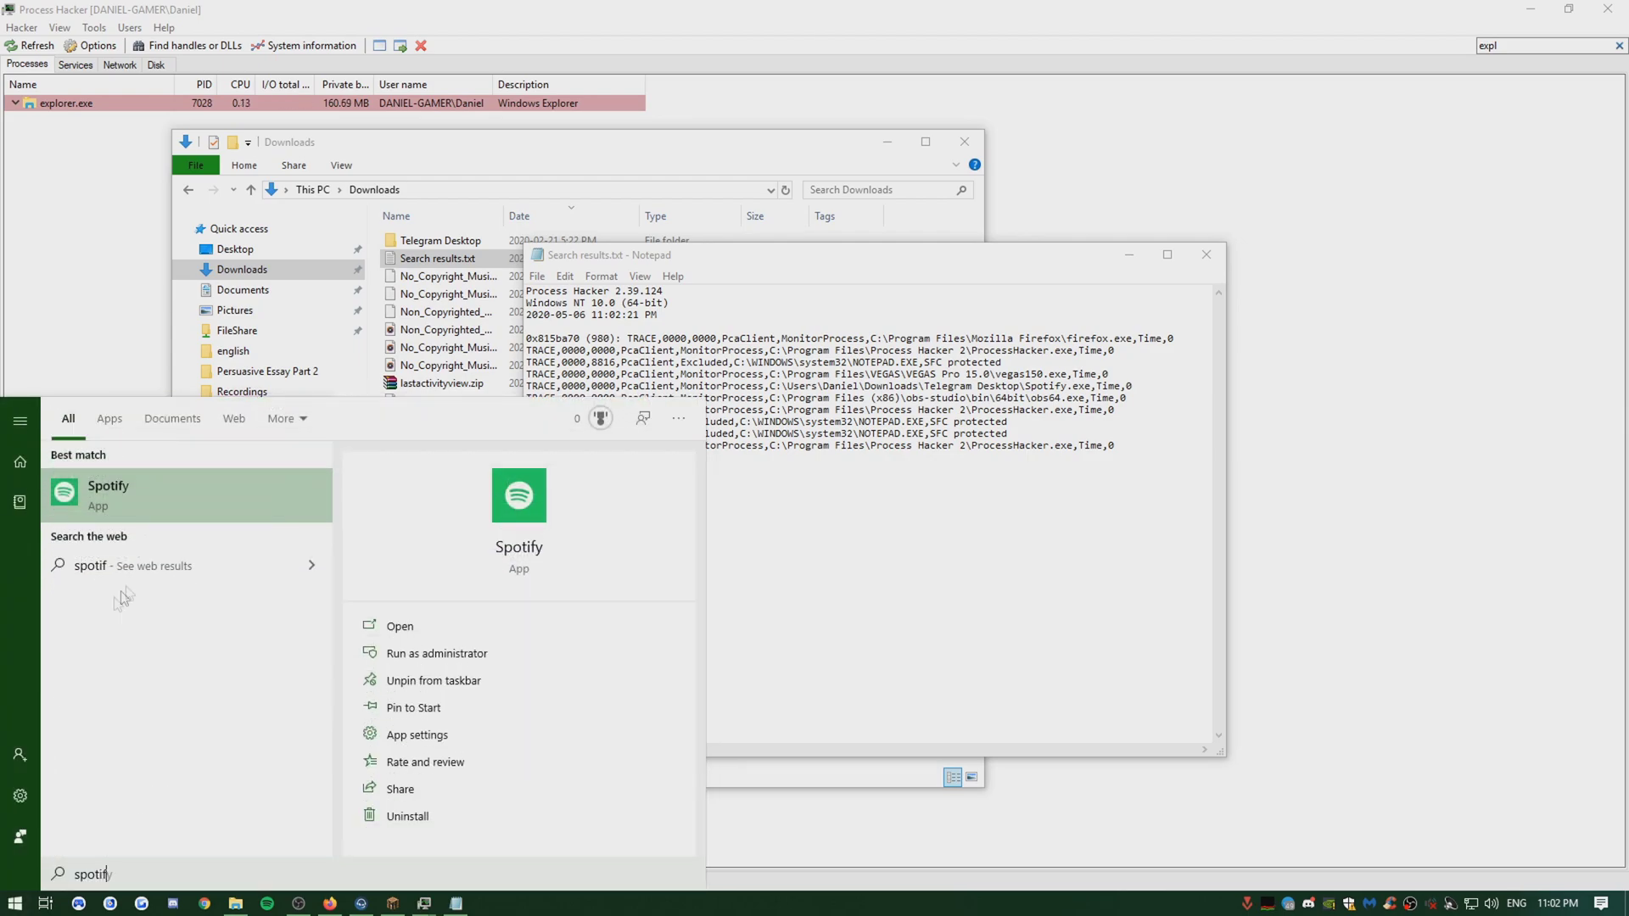
right_click(196, 489)
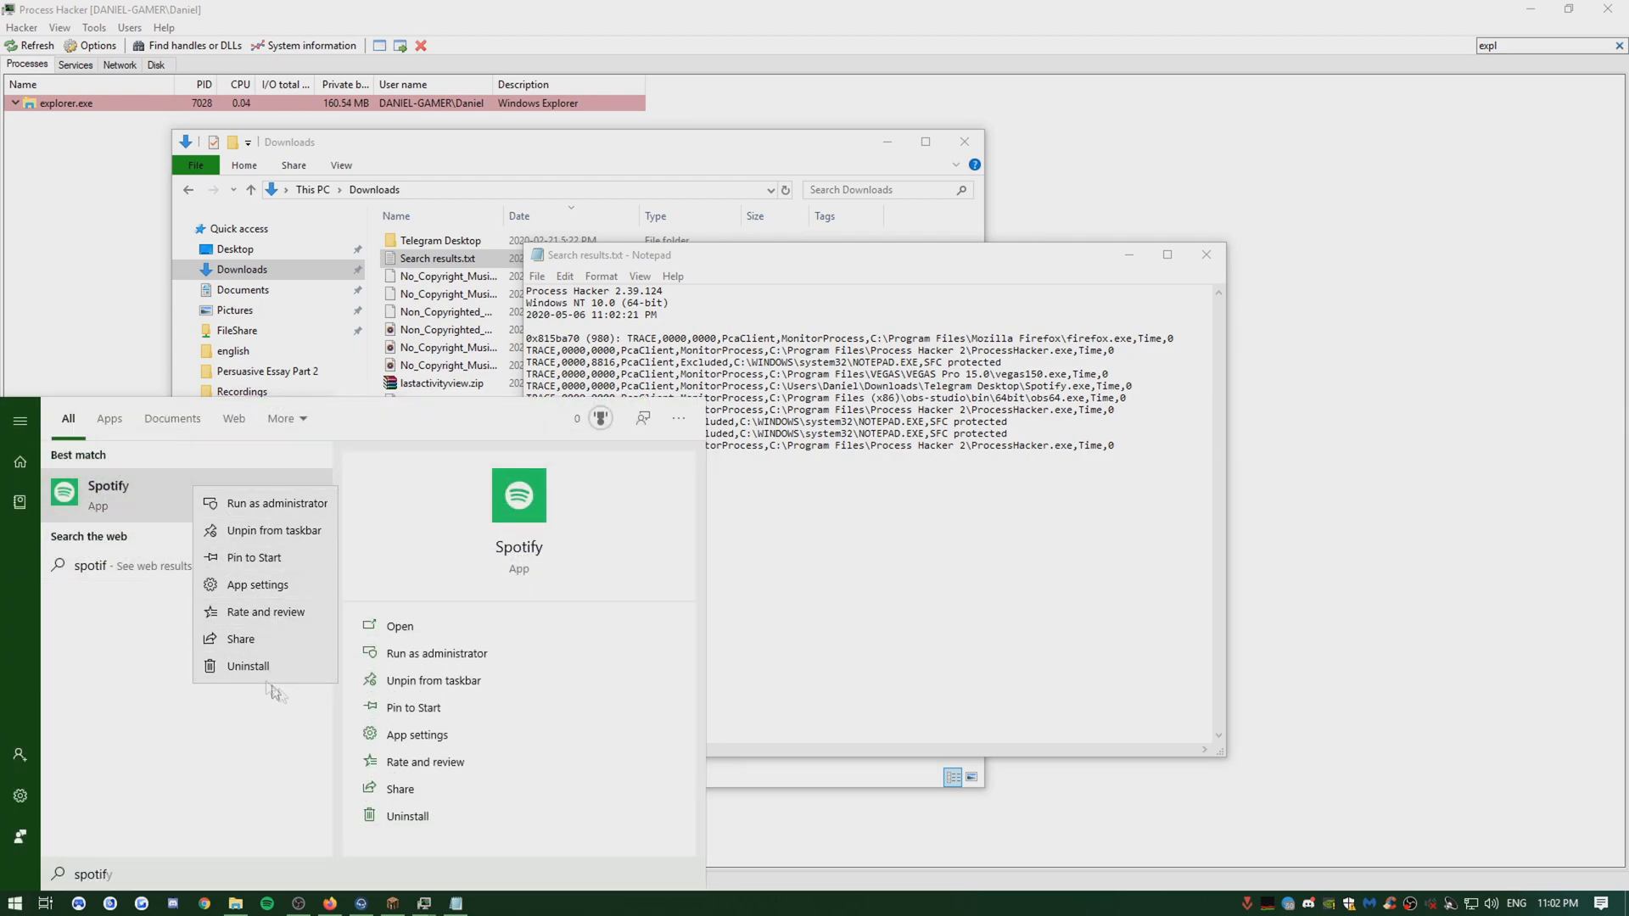
click(859, 447)
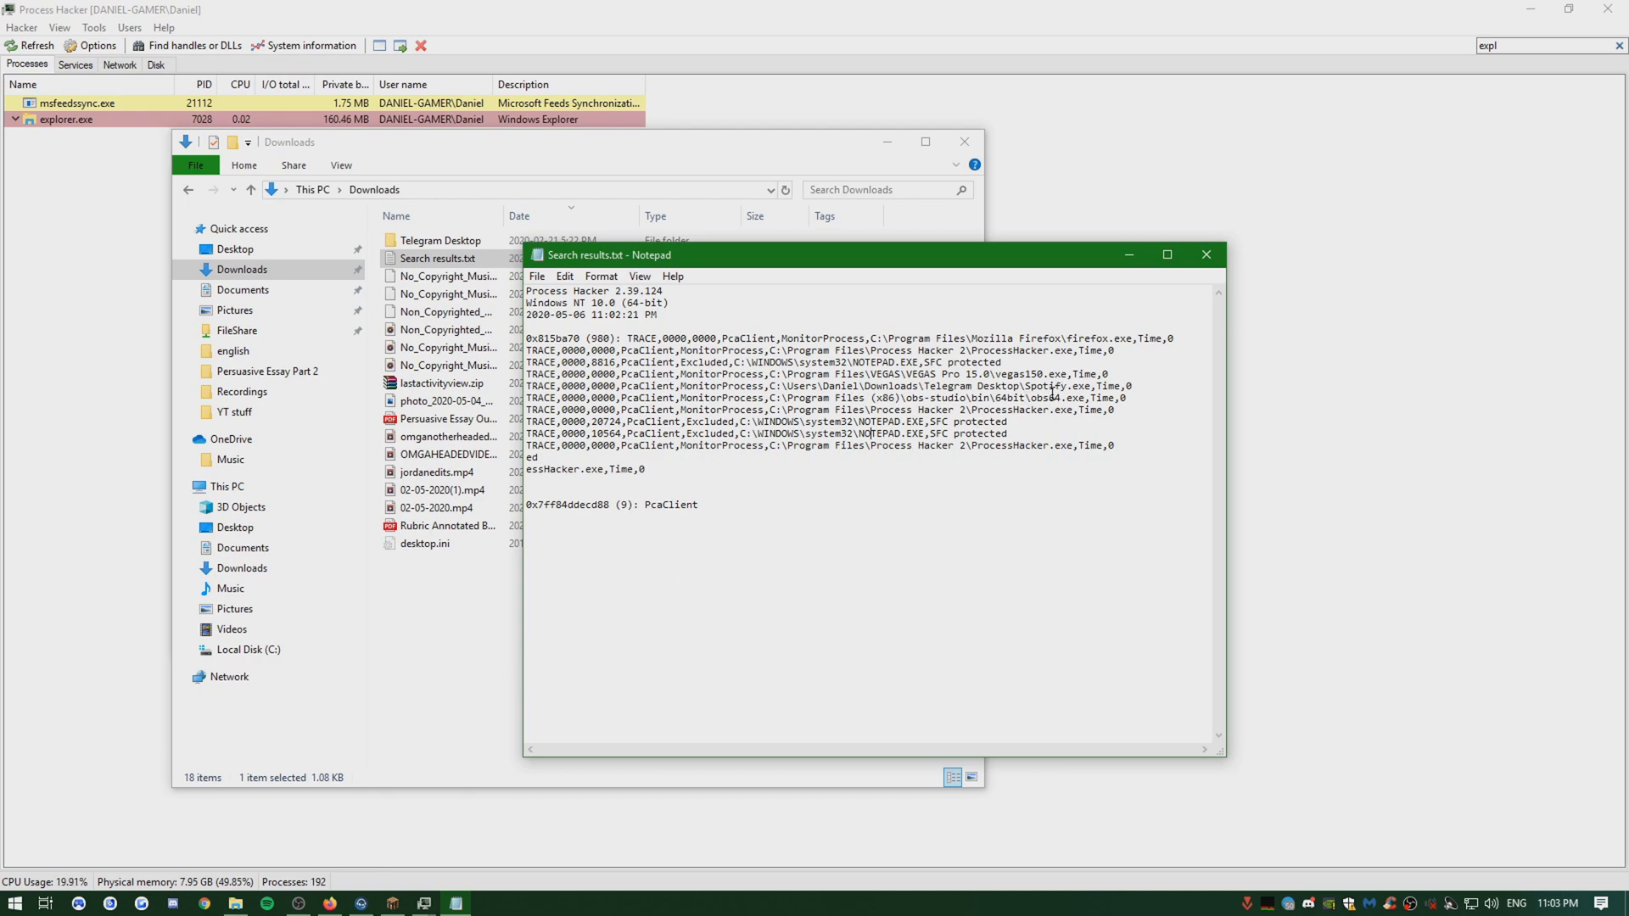
Close Search results.txt and maximize the Downloads folder window.
key(alt+F4)
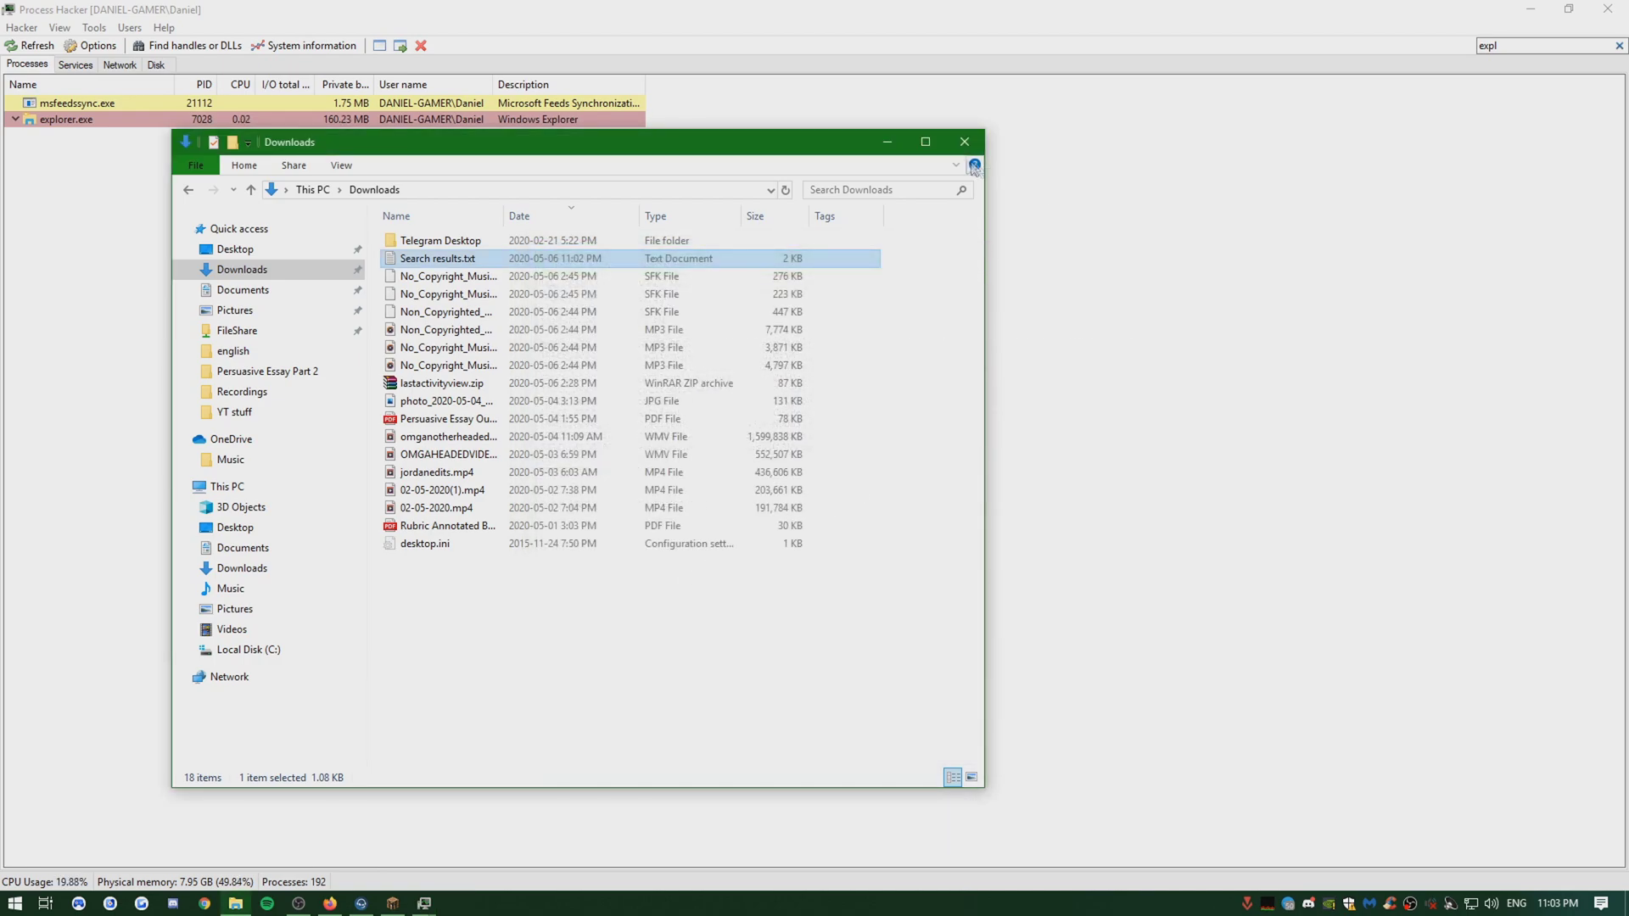
click(925, 142)
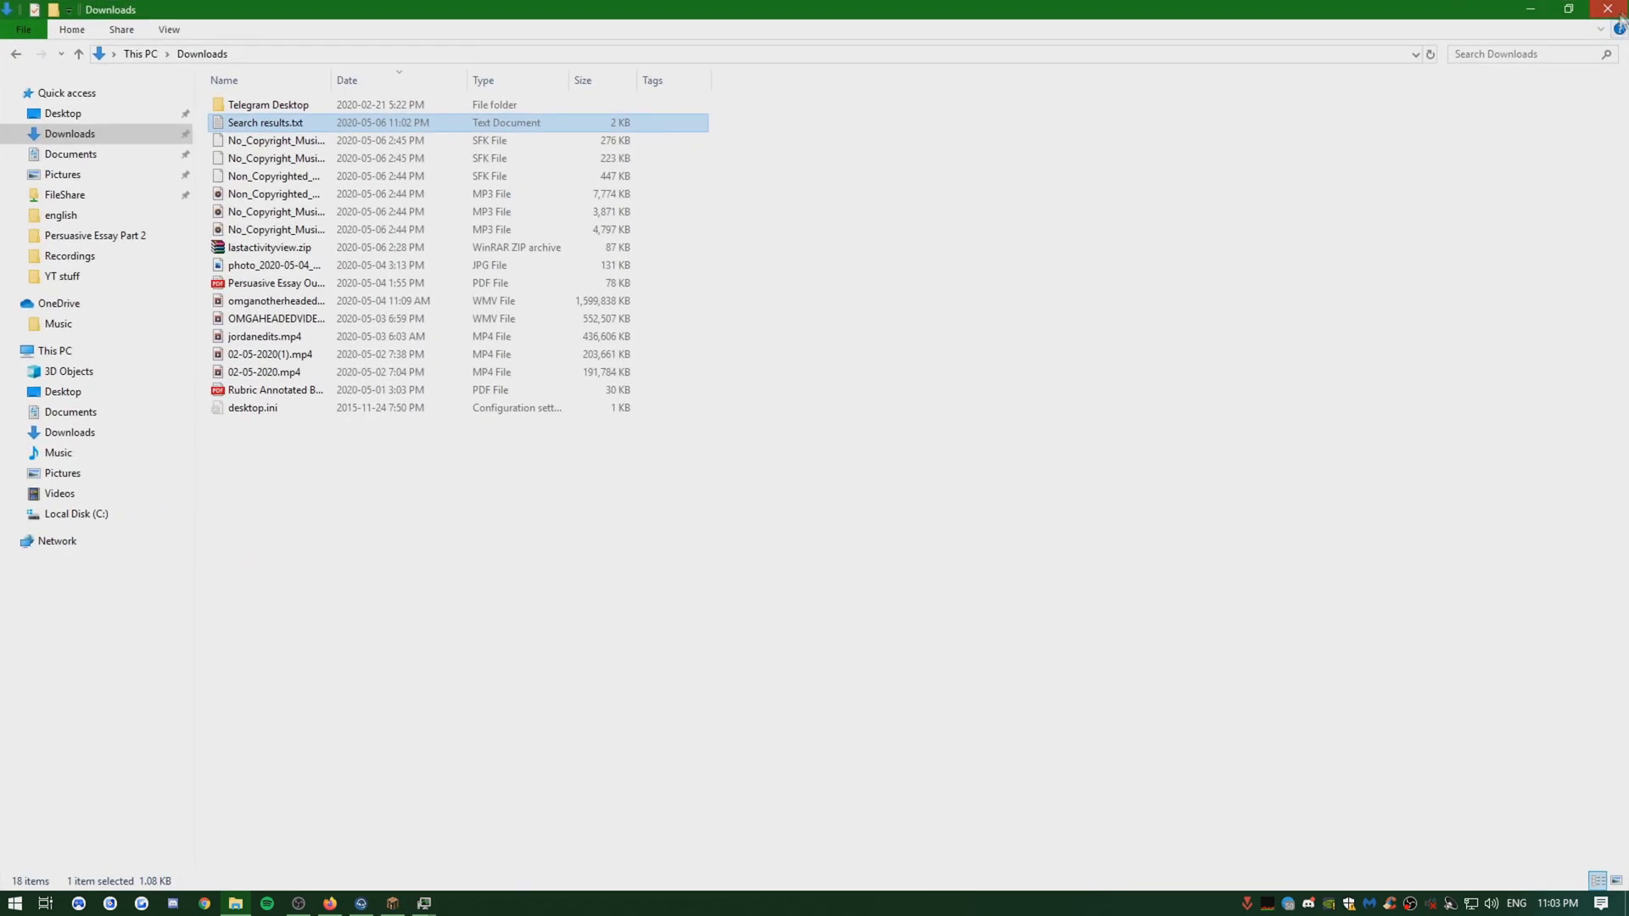